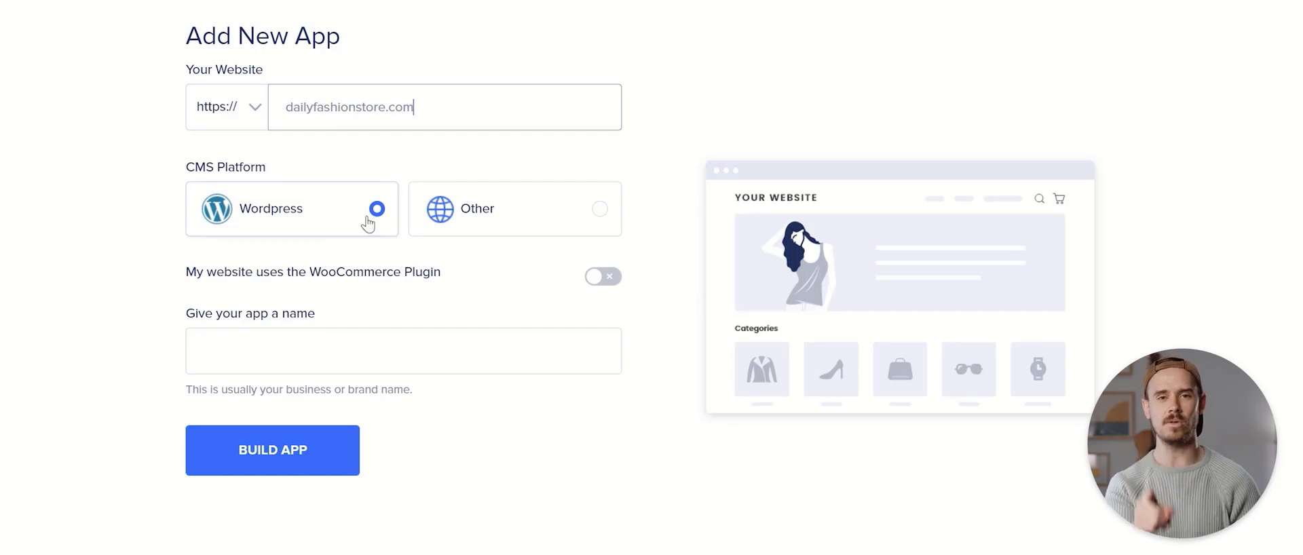
Build a WooCommerce WordPress app named 'Daily Fashion' for dailyfashionstore.com
left_click(596, 277)
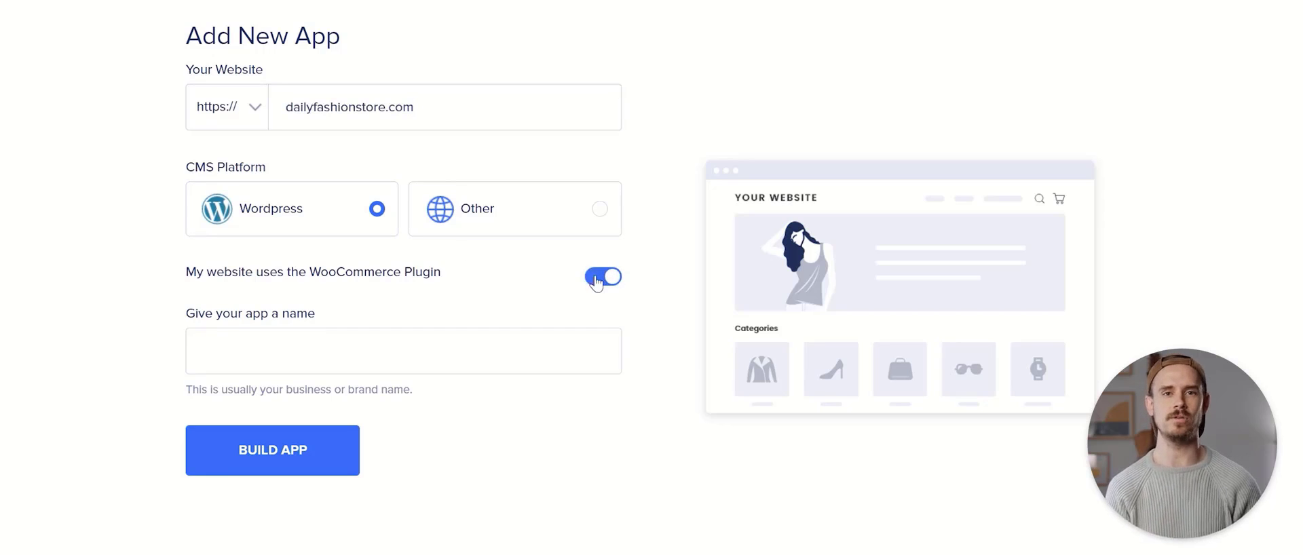
key("Tab")
type("Da")
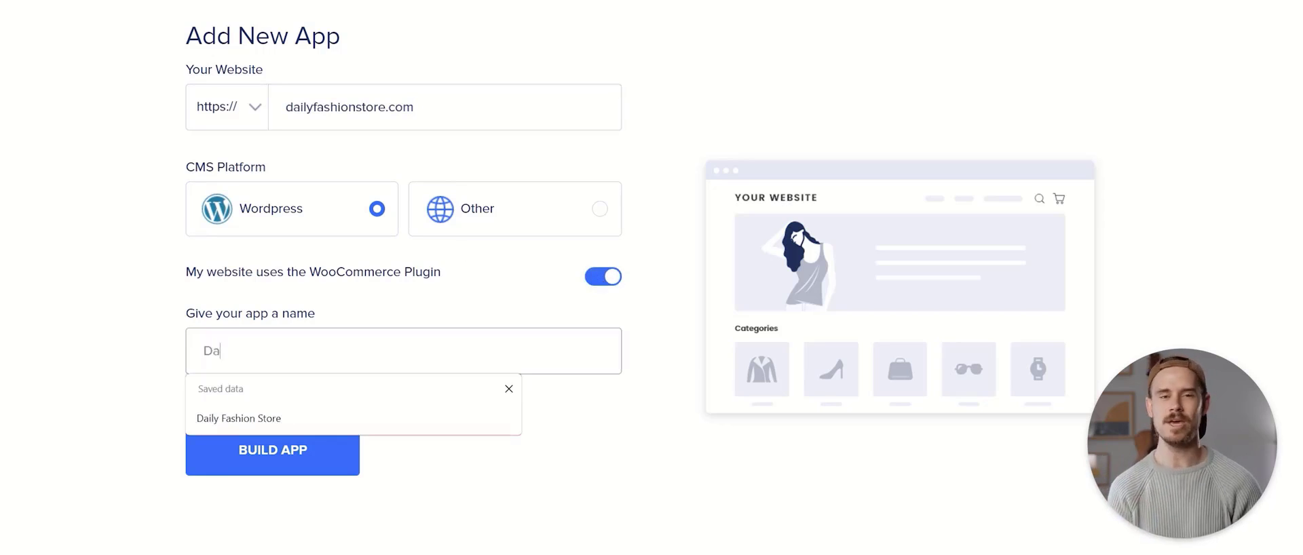
key("Tab")
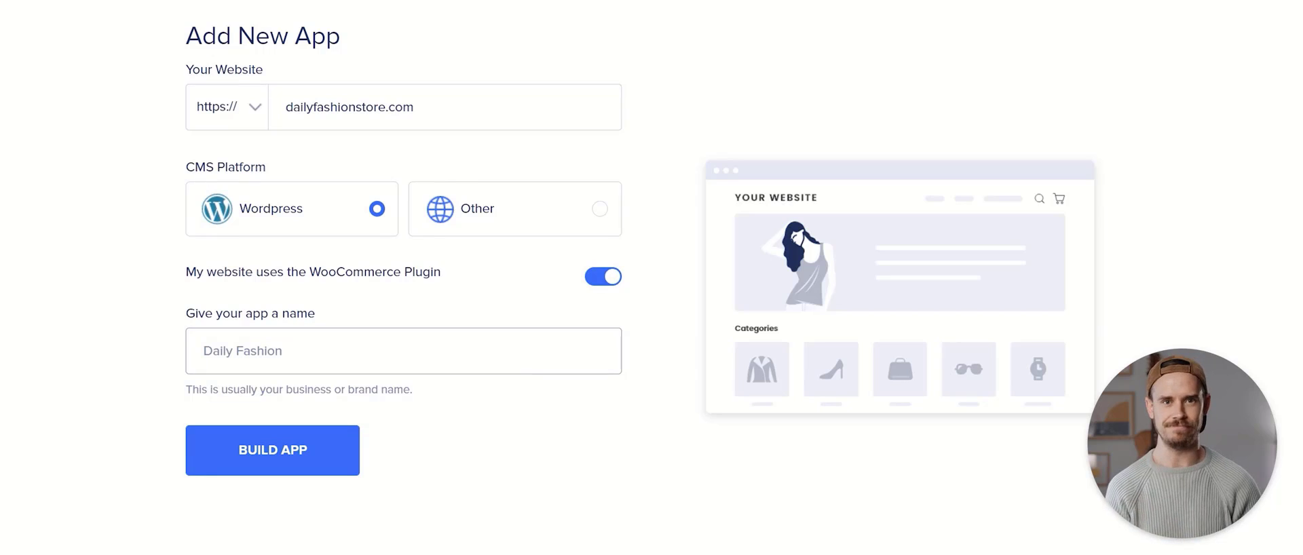
left_click(295, 456)
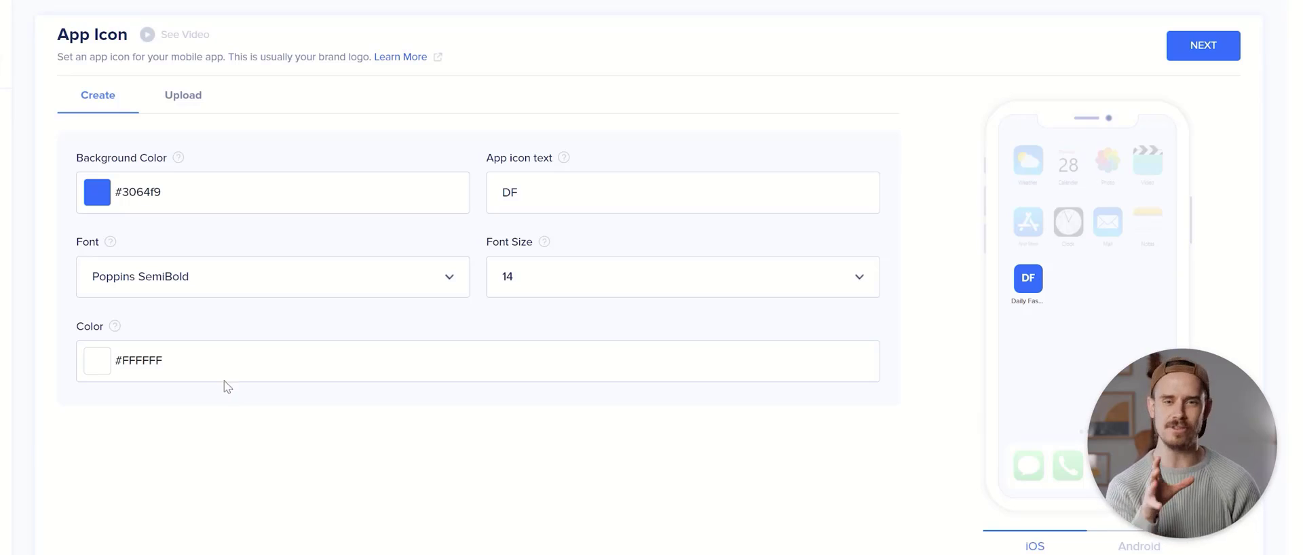
Try a yellow background colour for the app icon
left_click(161, 210)
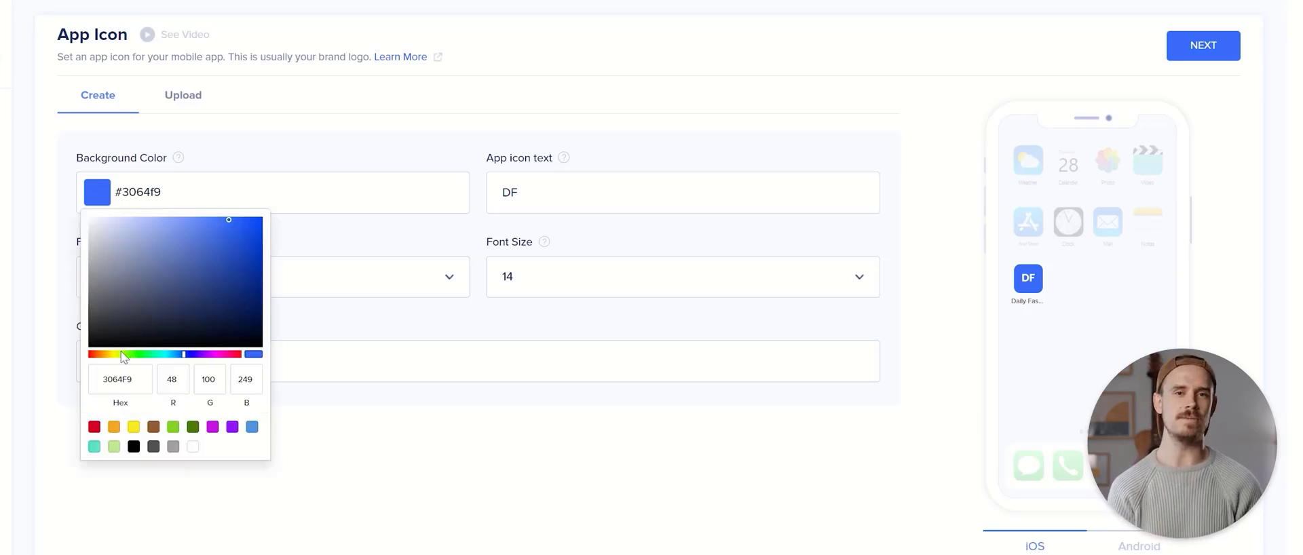
left_click_drag(121, 352, 112, 353)
left_click(278, 470)
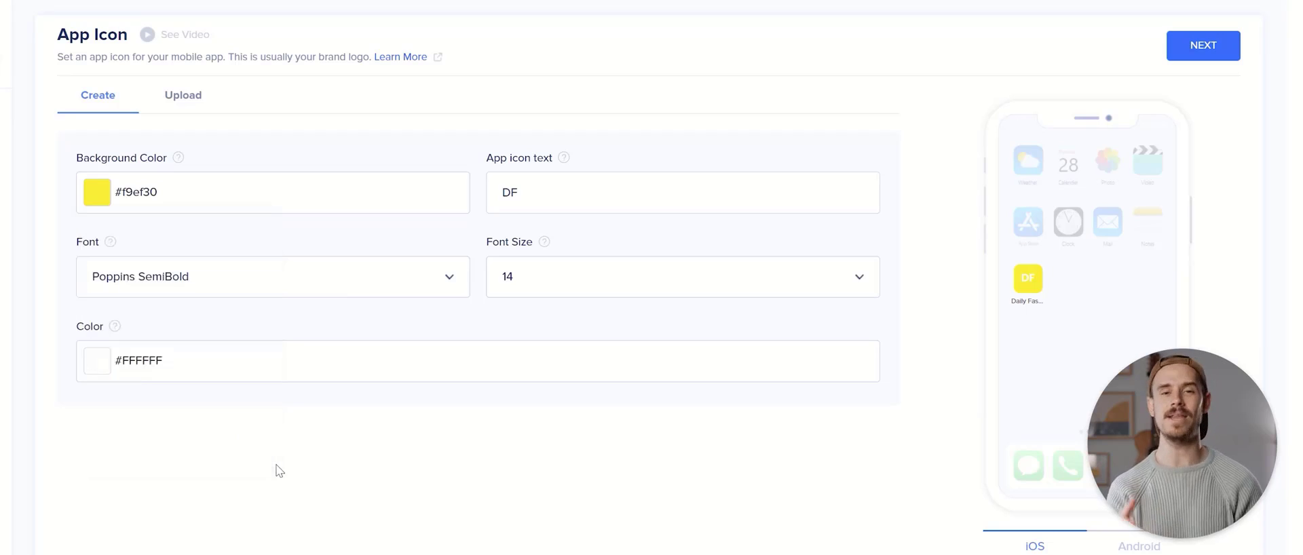
Upload a green hoodie image as the app icon and crop it
left_click(182, 102)
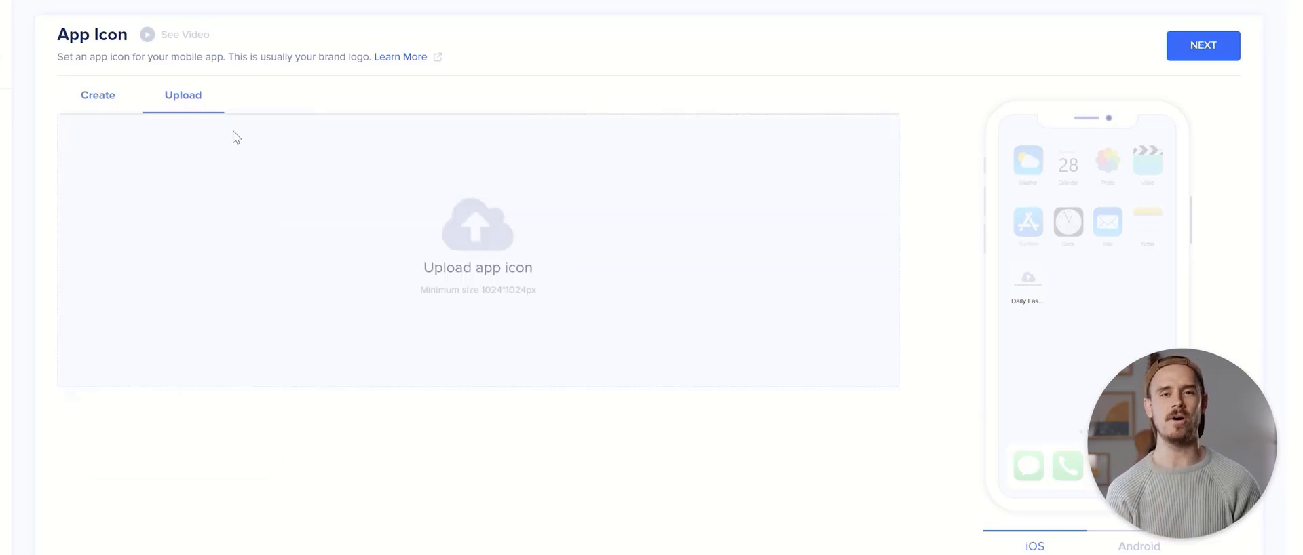
left_click(454, 272)
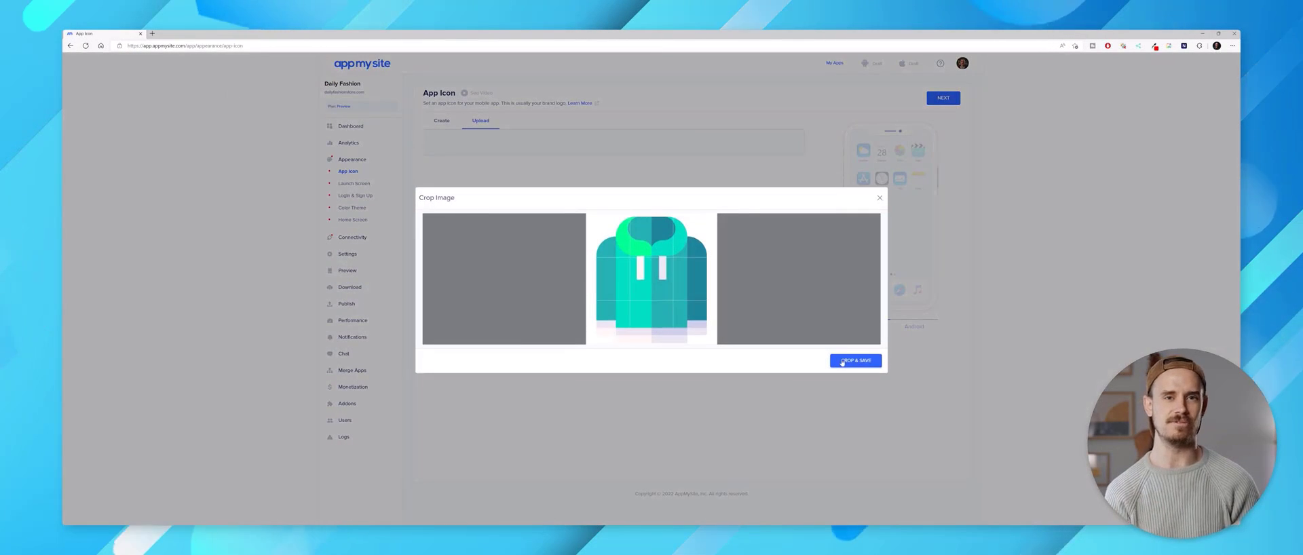
left_click(842, 362)
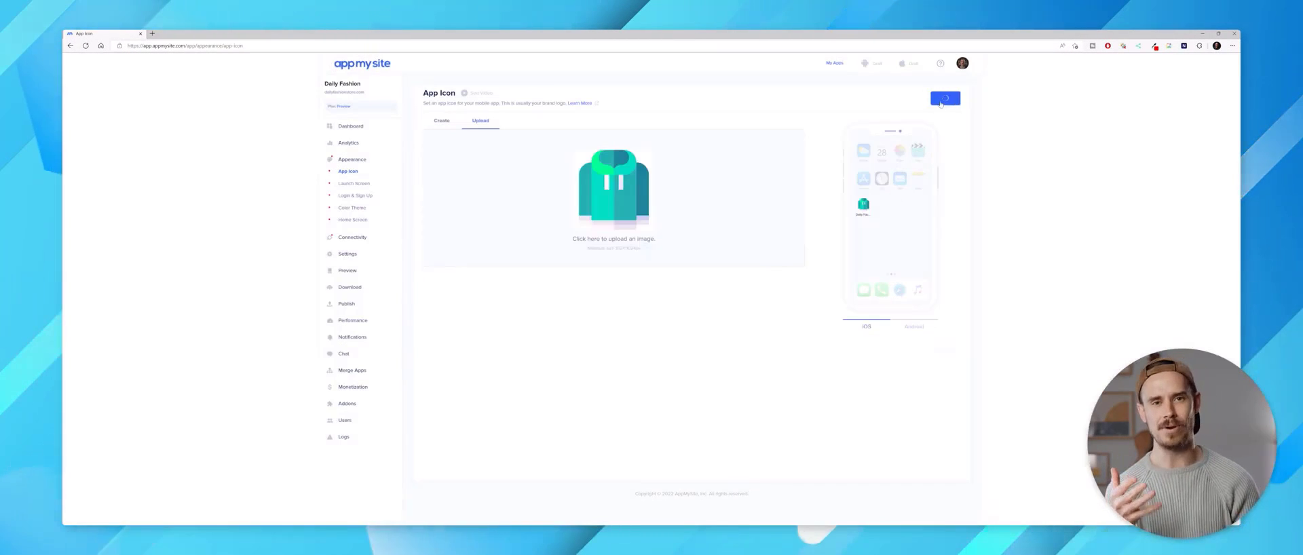
Move on to the launch screen and set its background to dark grey #414249
left_click(942, 100)
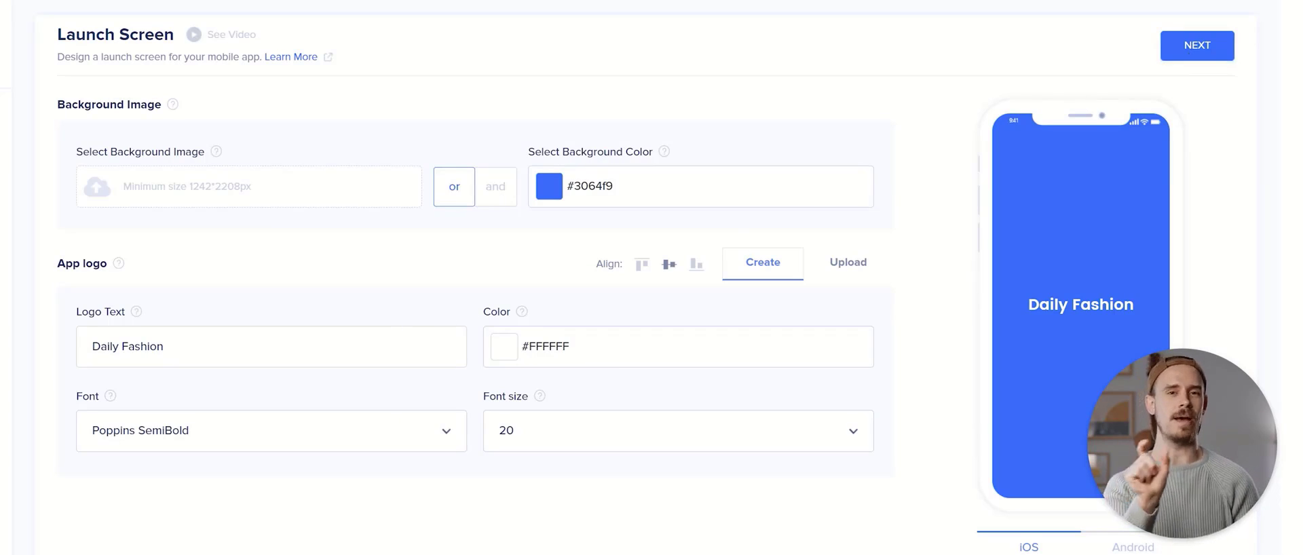
type("S")
key("BackSpace")
key("BackSpace")
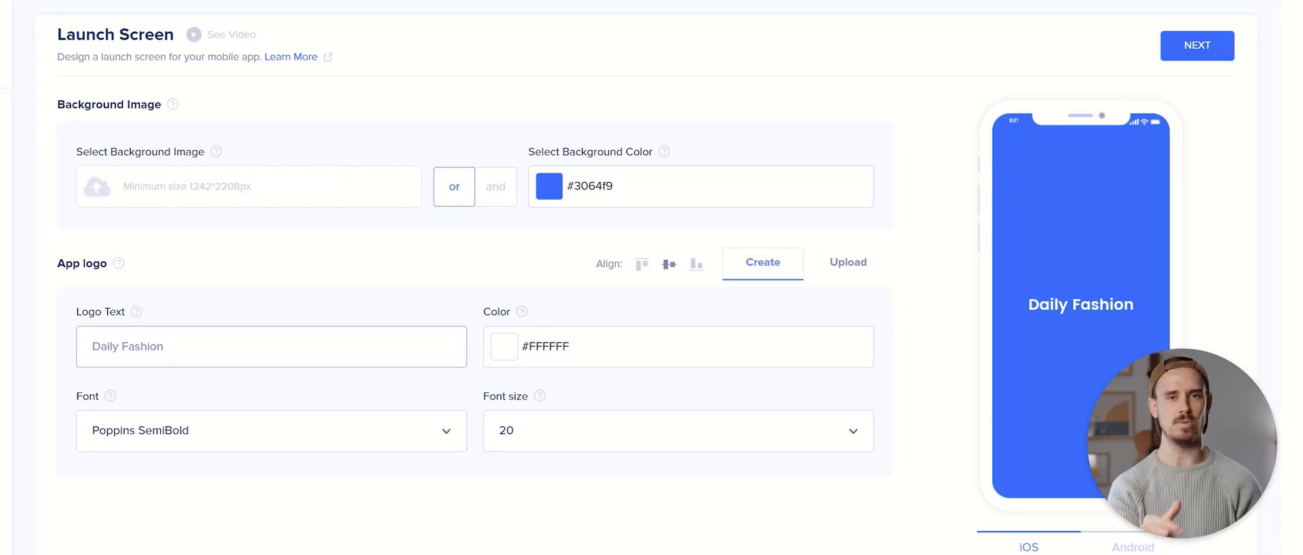
left_click(610, 193)
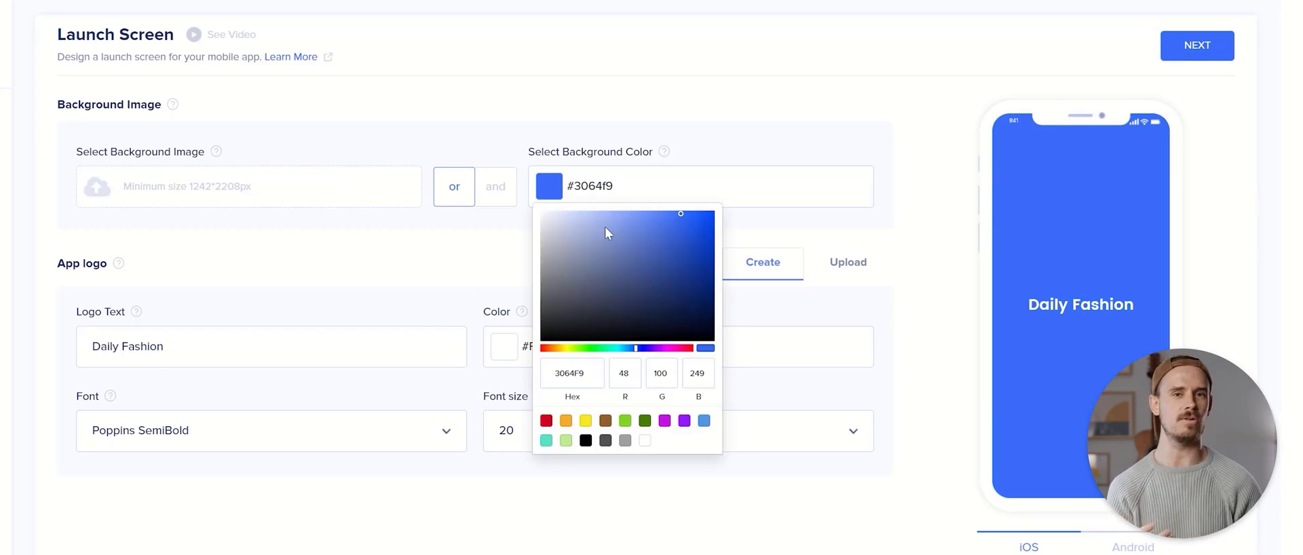
left_click_drag(601, 239, 559, 306)
left_click(455, 518)
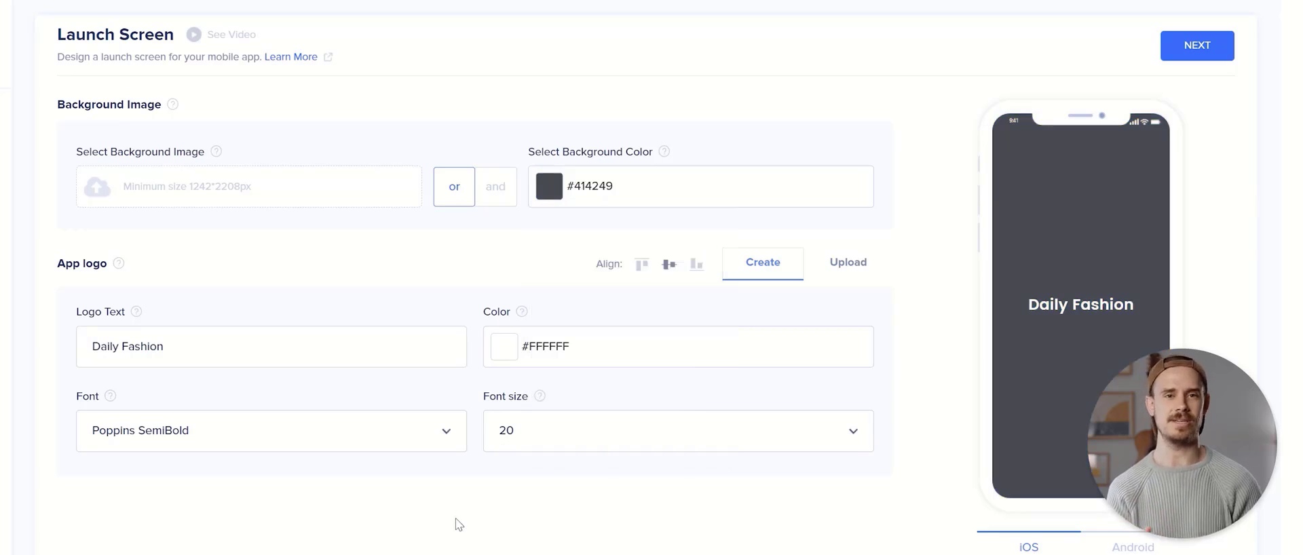
Upload and crop the AppIcon3 clothing image as the launch screen logo
left_click(831, 275)
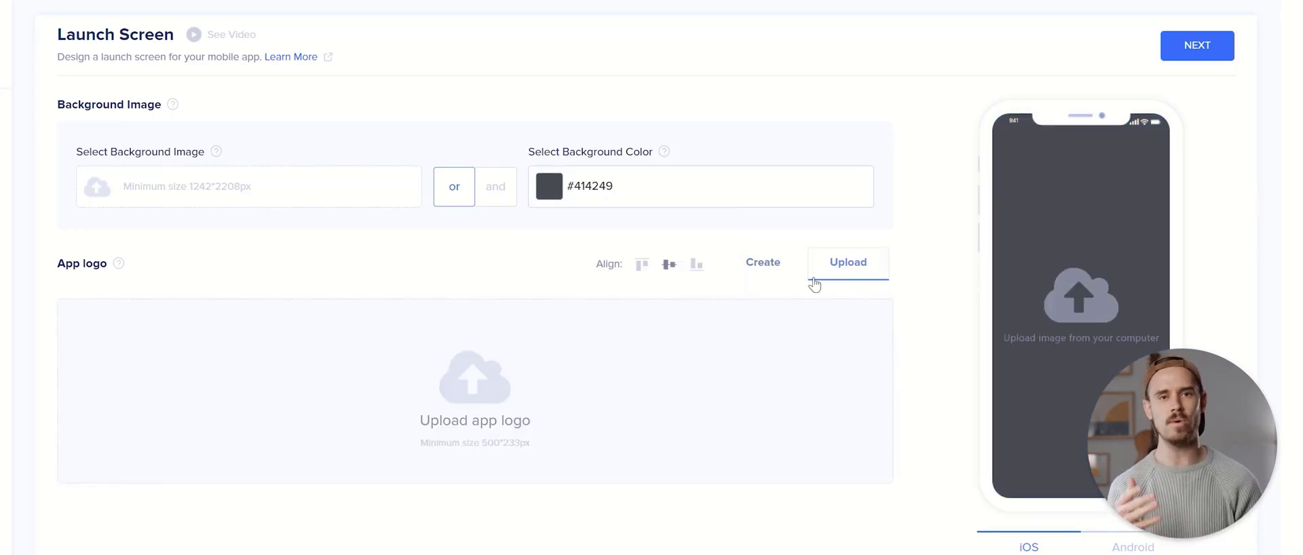
left_click(500, 373)
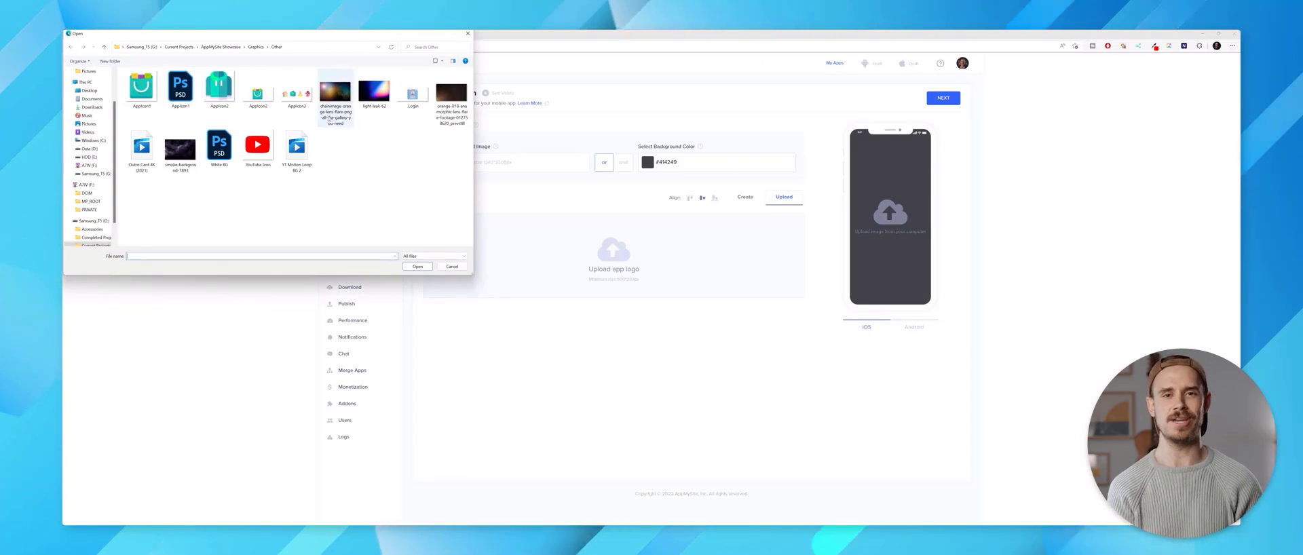
double_click(296, 93)
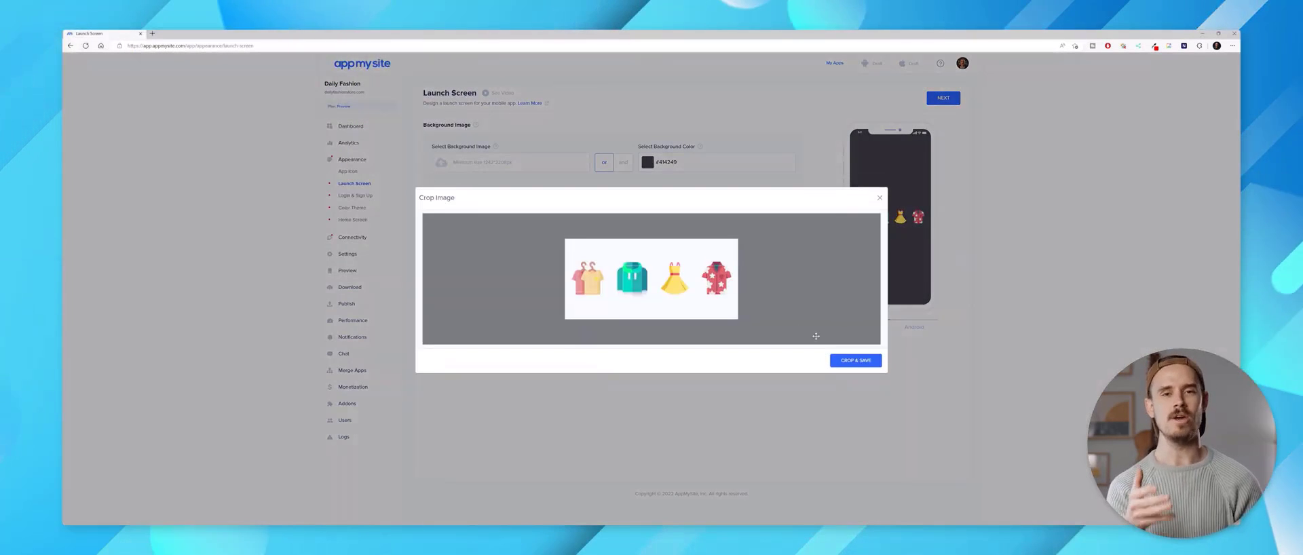
left_click(855, 359)
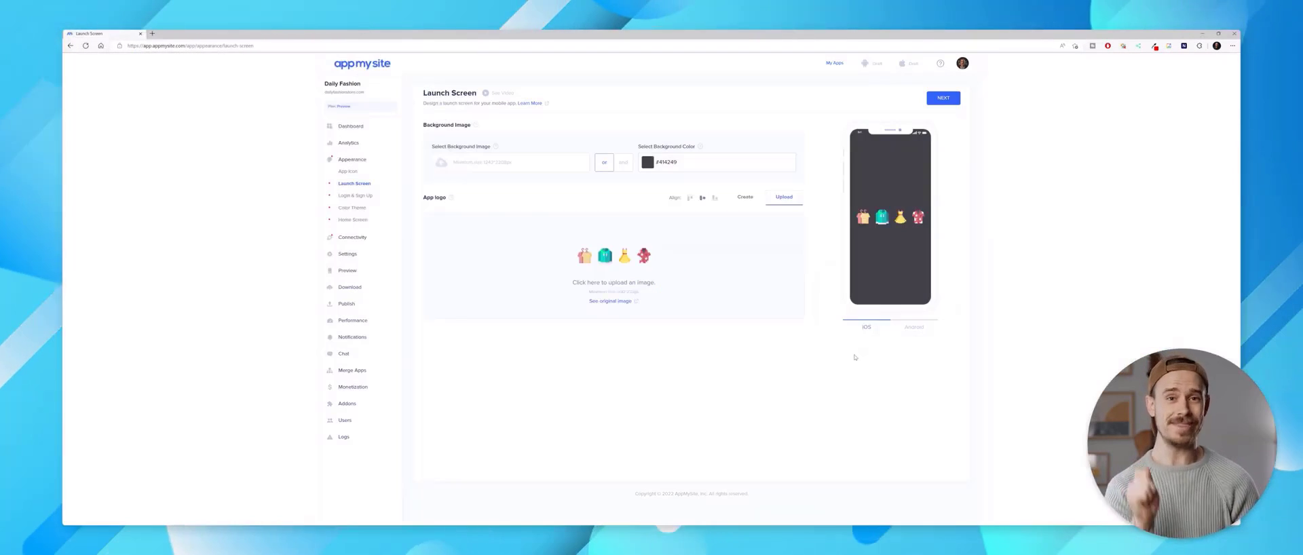
Move on to Login & Sign Up and upload and crop the Login image as its logo
left_click(937, 100)
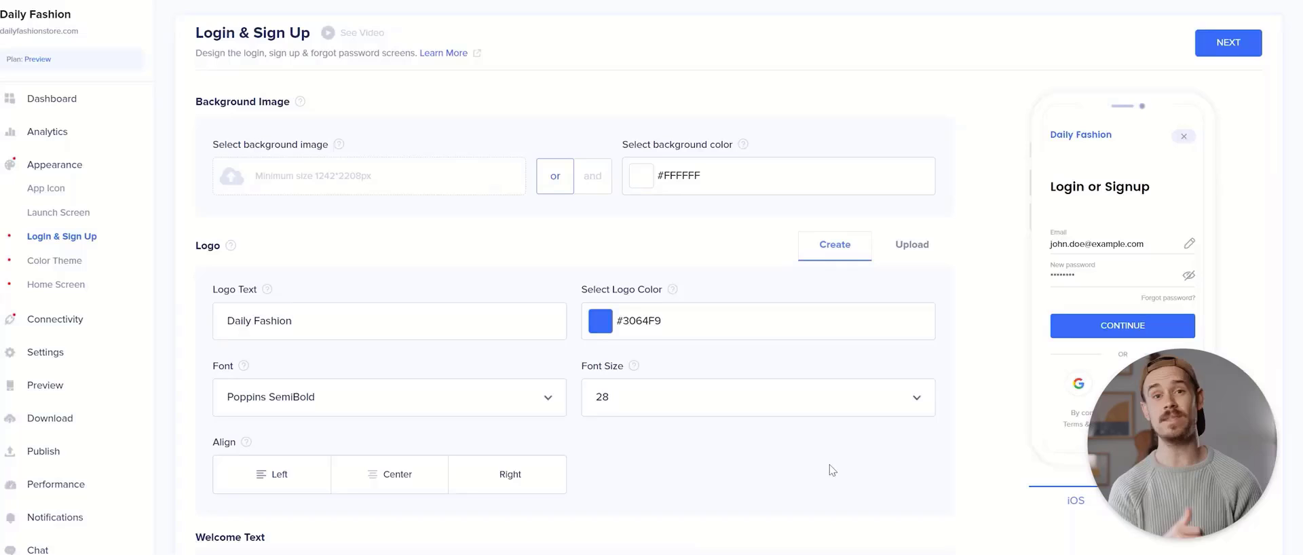
left_click(909, 254)
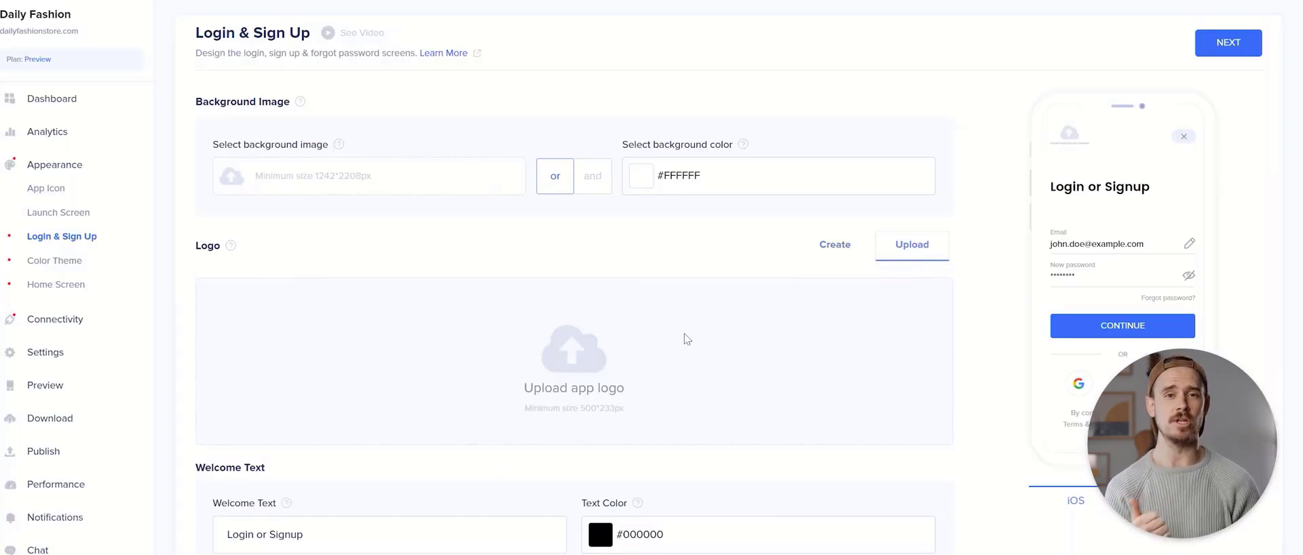
left_click(597, 376)
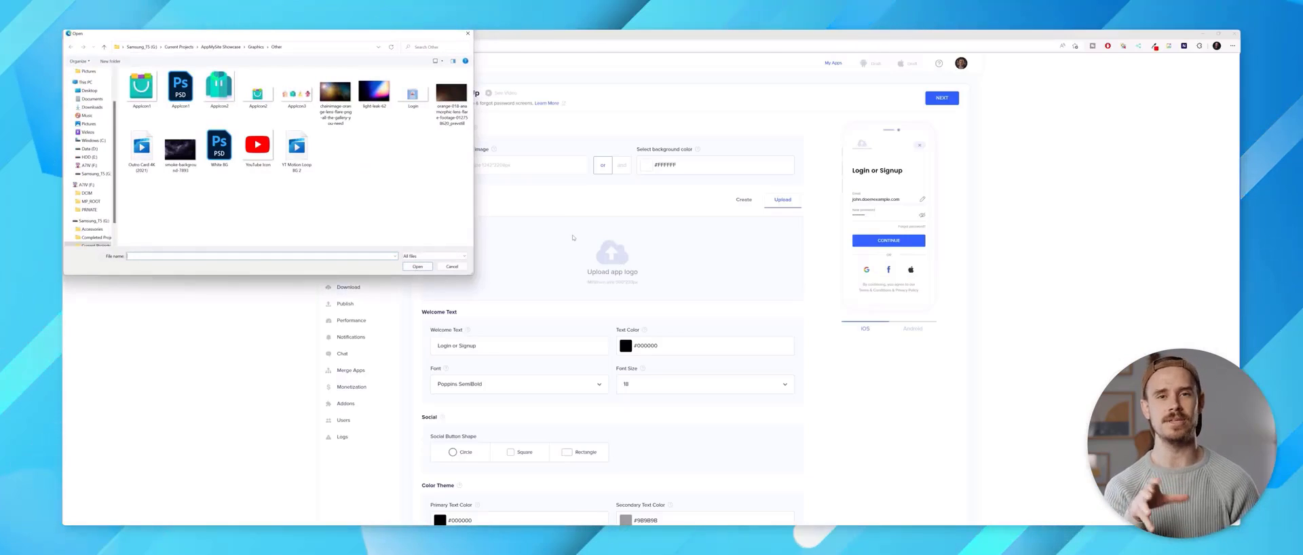
double_click(413, 95)
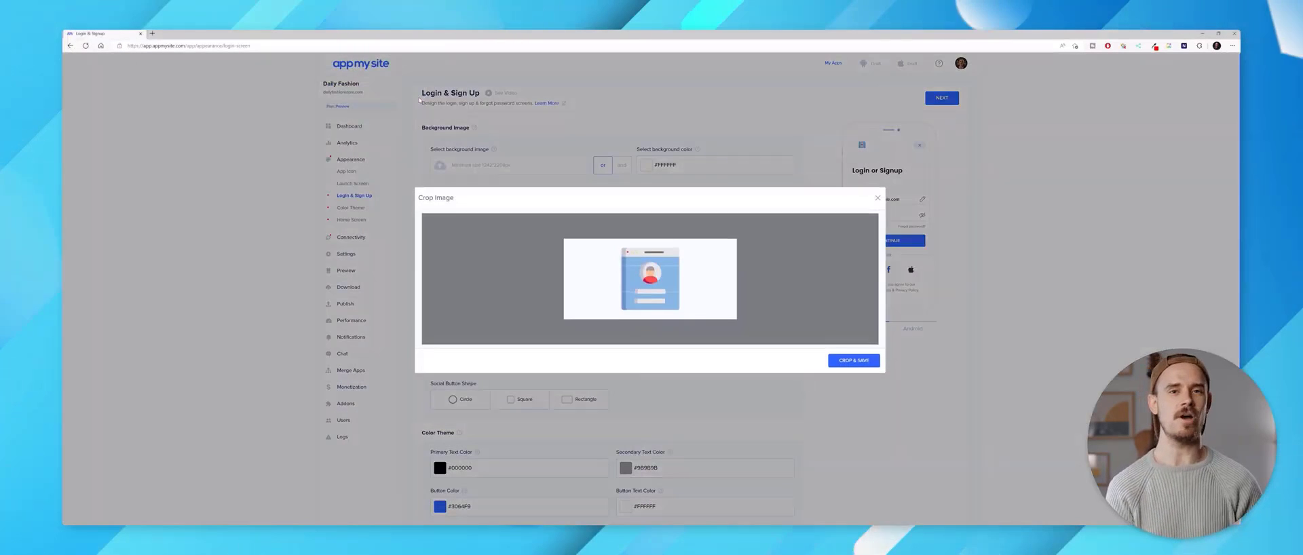
left_click(849, 361)
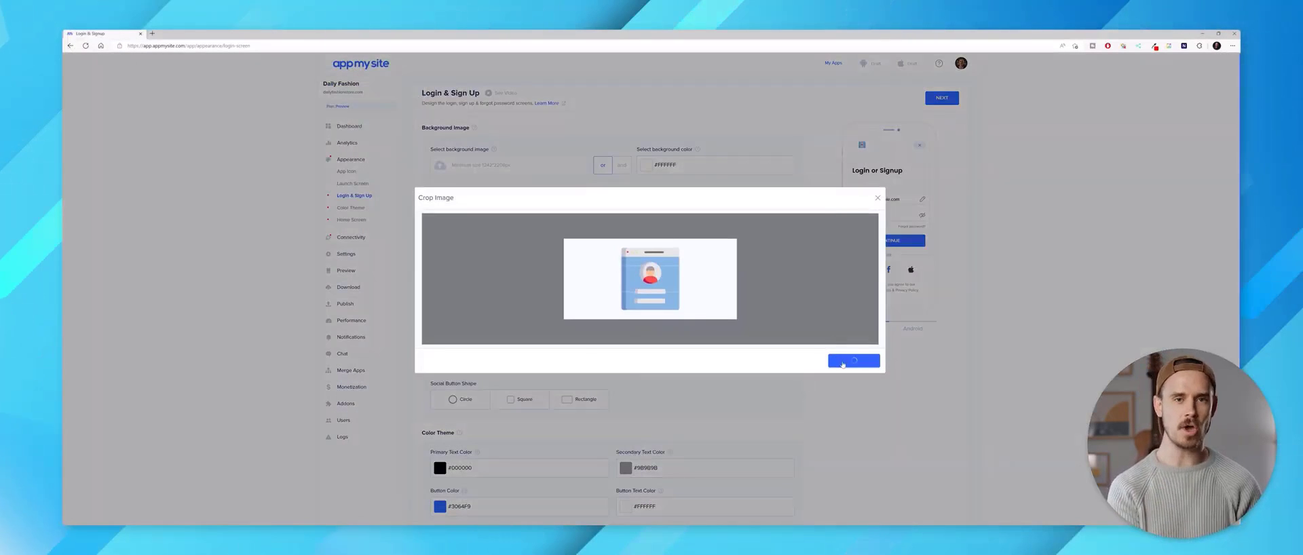
Set the welcome text colour to #343434 and the button colour to #f9cb30
left_click(775, 232)
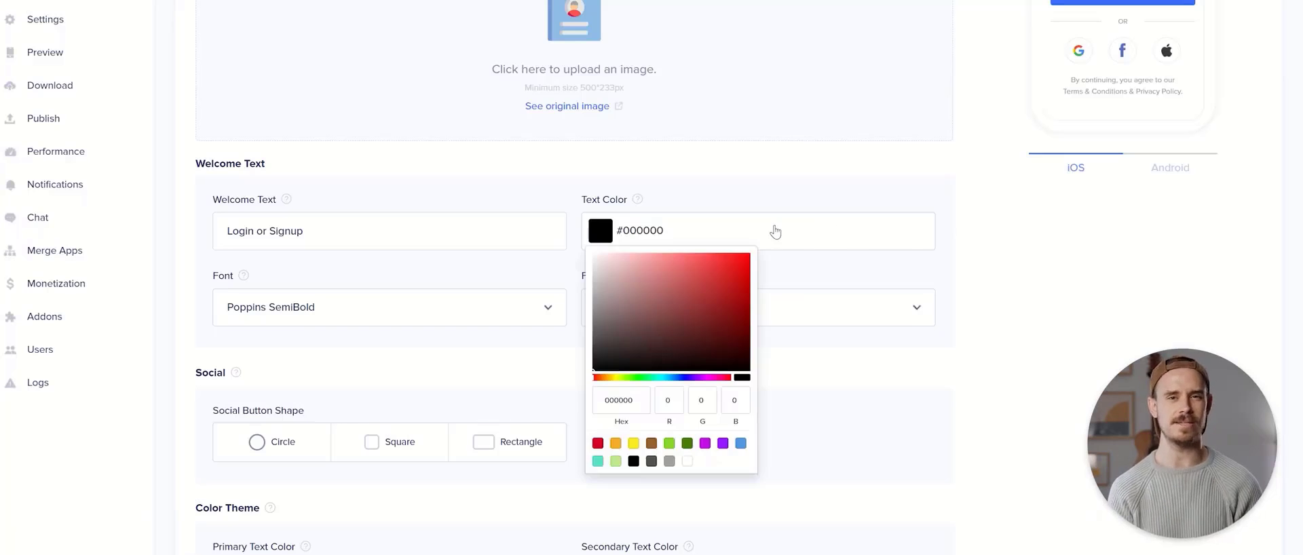
left_click_drag(604, 352, 605, 343)
left_click(777, 382)
scroll(776, 385, "down", 2)
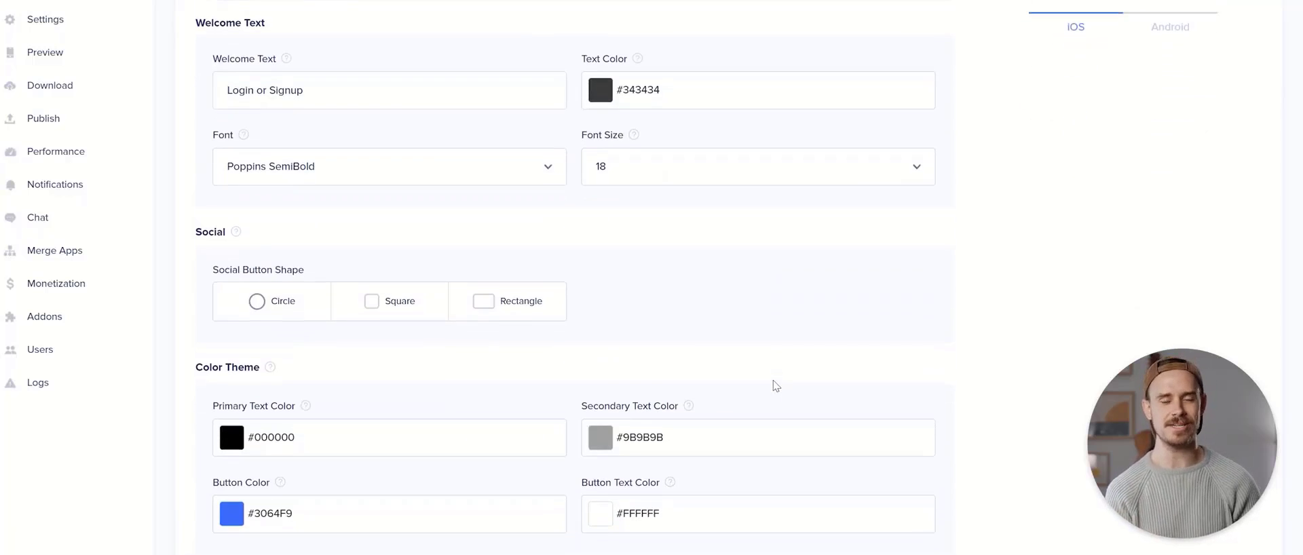
scroll(465, 367, "down", 1)
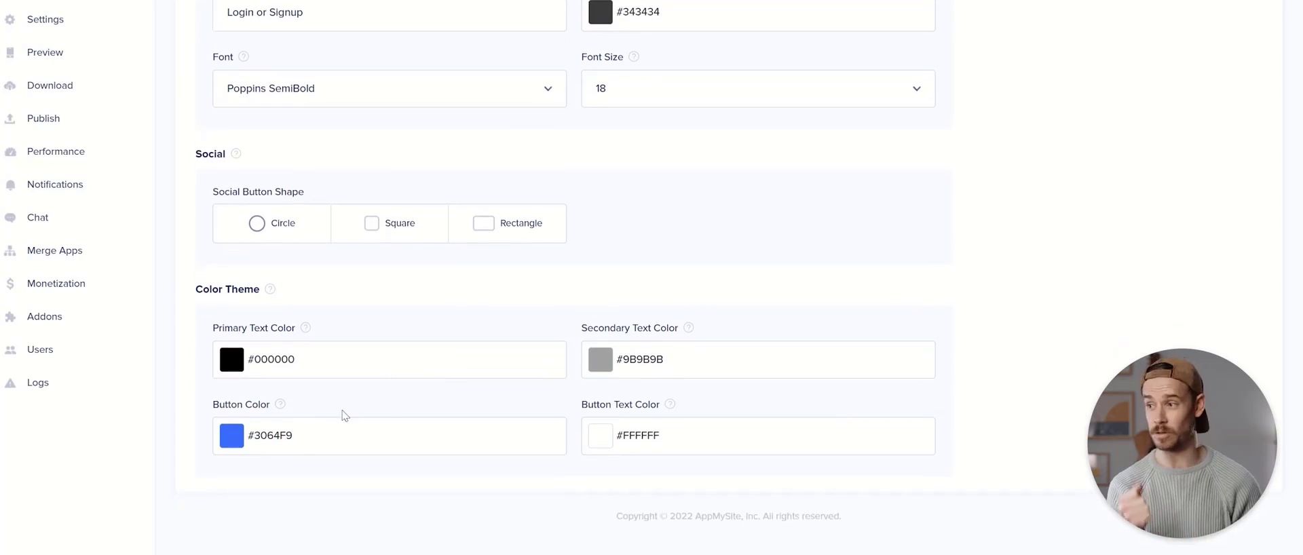
left_click(308, 444)
left_click_drag(252, 322, 243, 325)
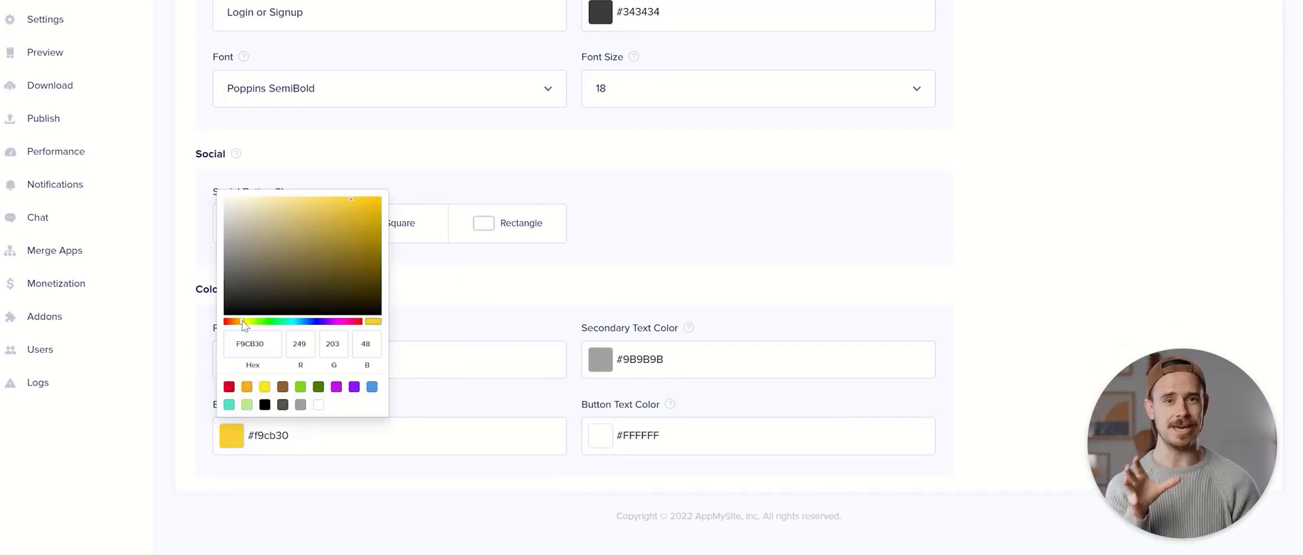
left_click(543, 306)
scroll(825, 221, "up", 3)
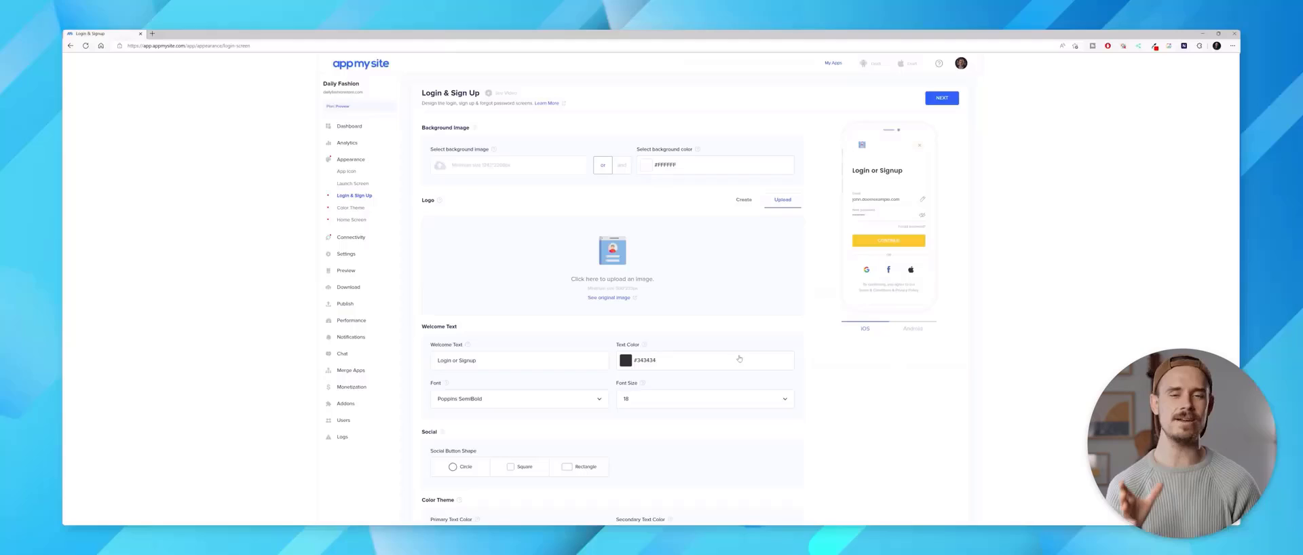
Move on to Color Theme and set the header to white #ffffff with #434343 text
left_click(943, 101)
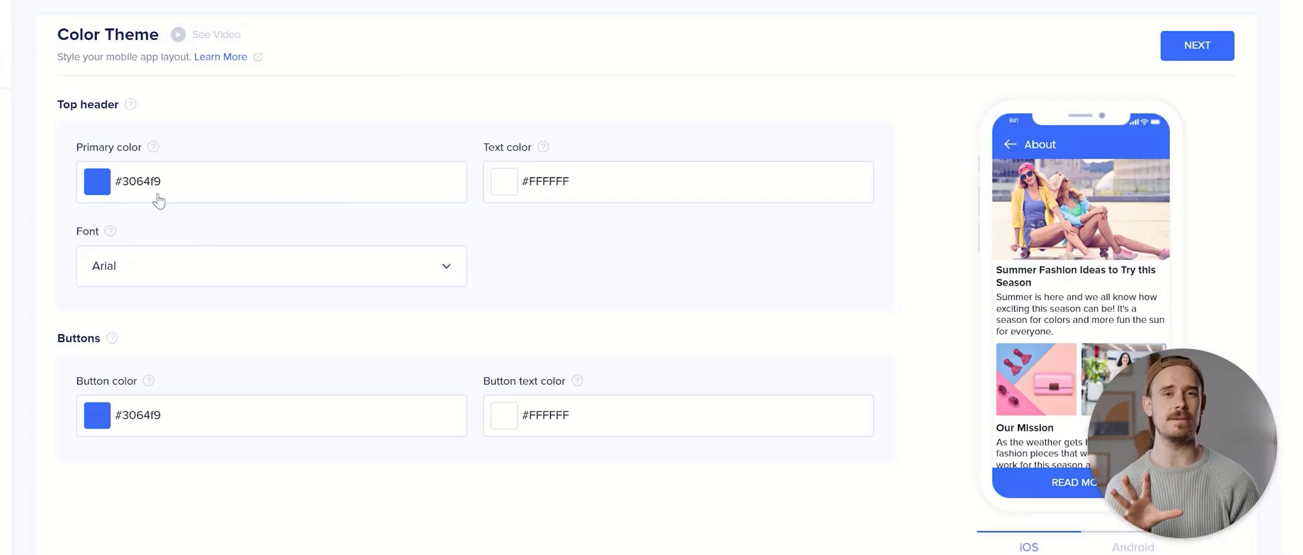
left_click(158, 200)
left_click_drag(124, 215, 88, 207)
left_click(461, 235)
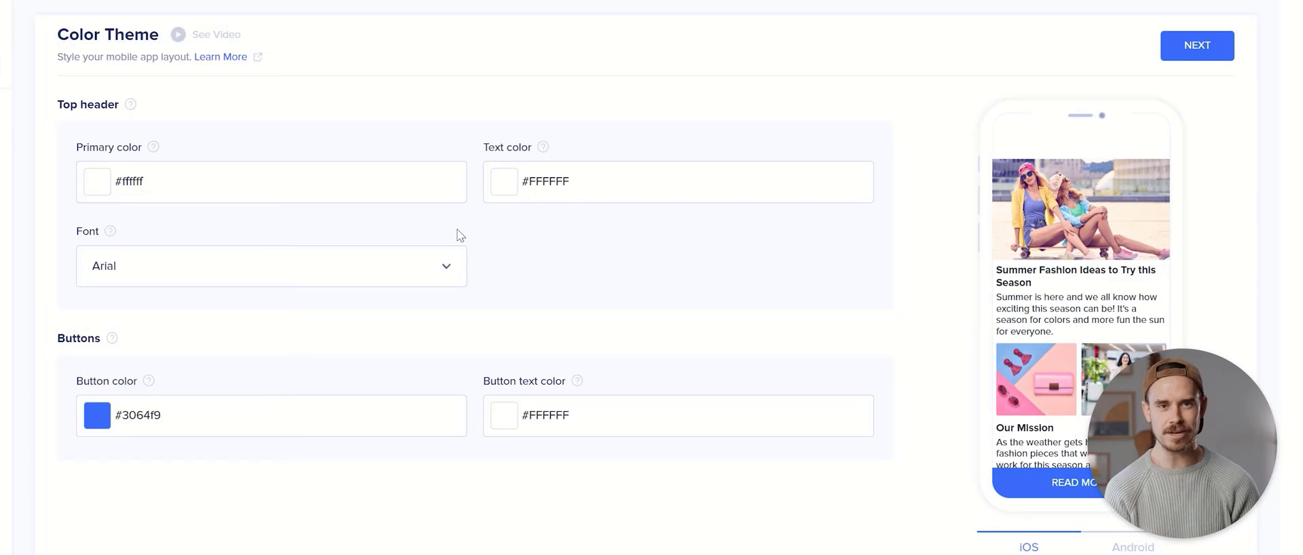
left_click(549, 198)
left_click_drag(496, 280, 489, 302)
left_click(304, 231)
Choose the Poppins SemiBold header font and set the button colour to #f9cb30
left_click(272, 266)
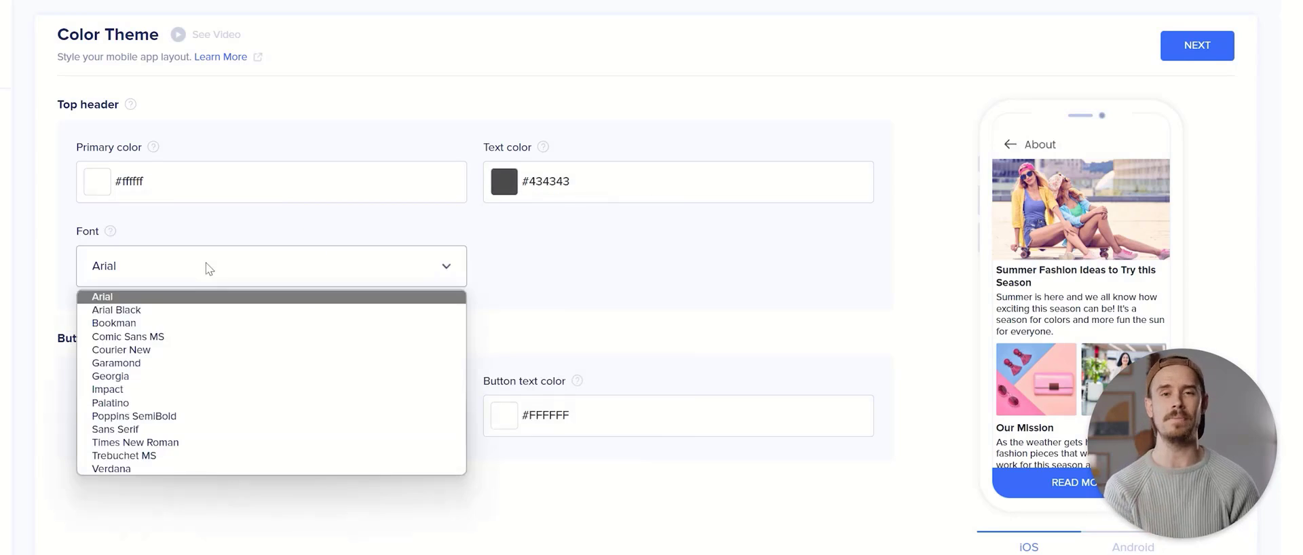
left_click(156, 416)
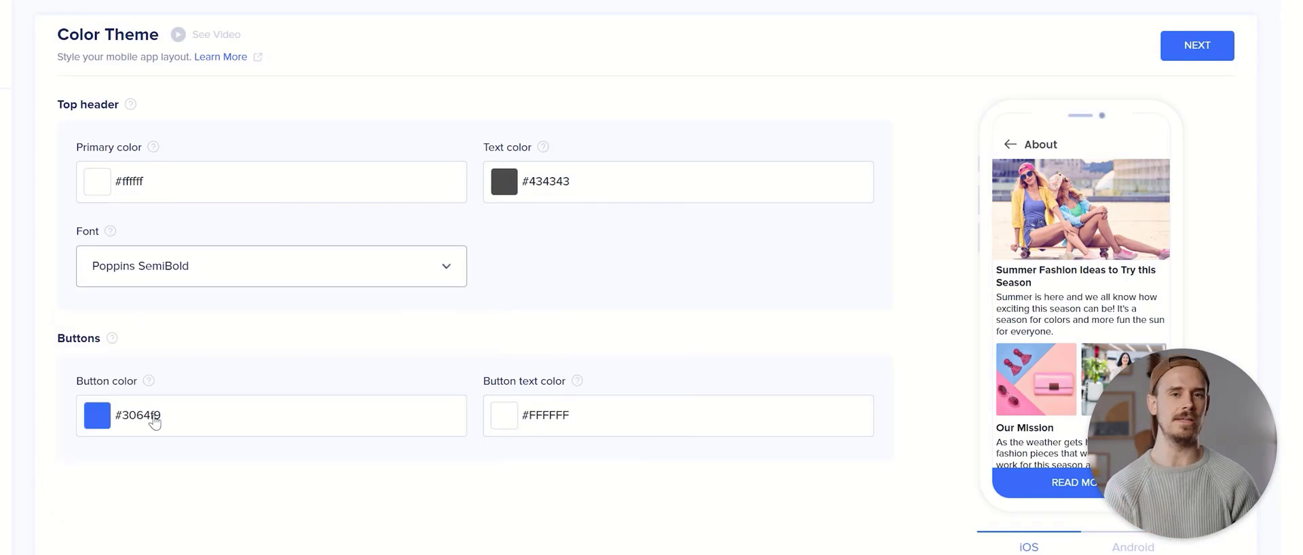
left_click(155, 419)
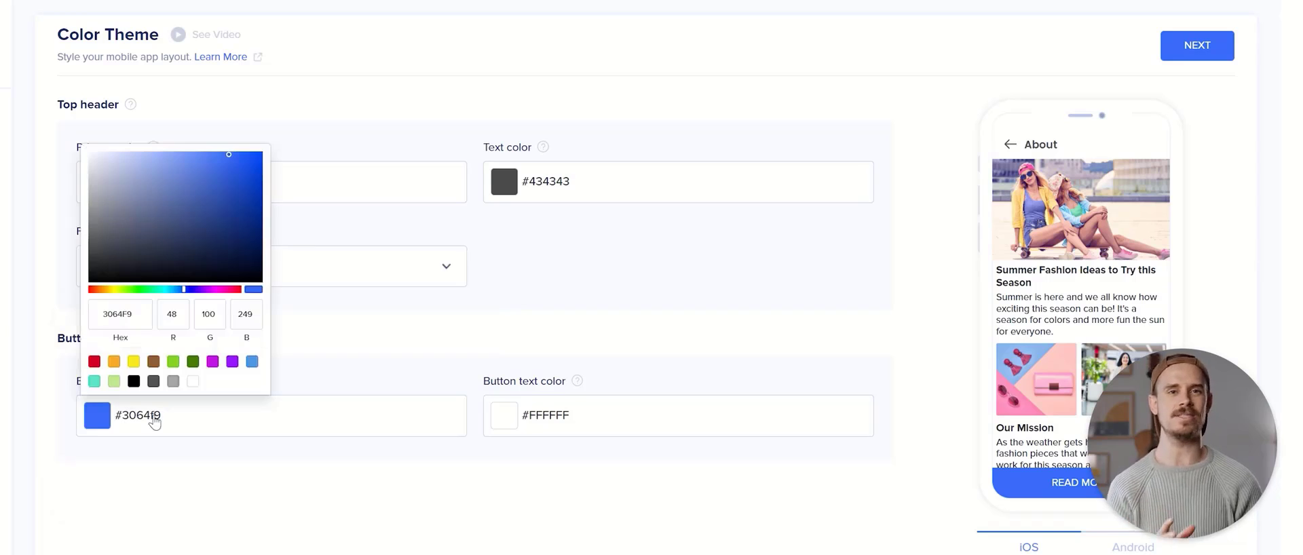
type("F9CB30")
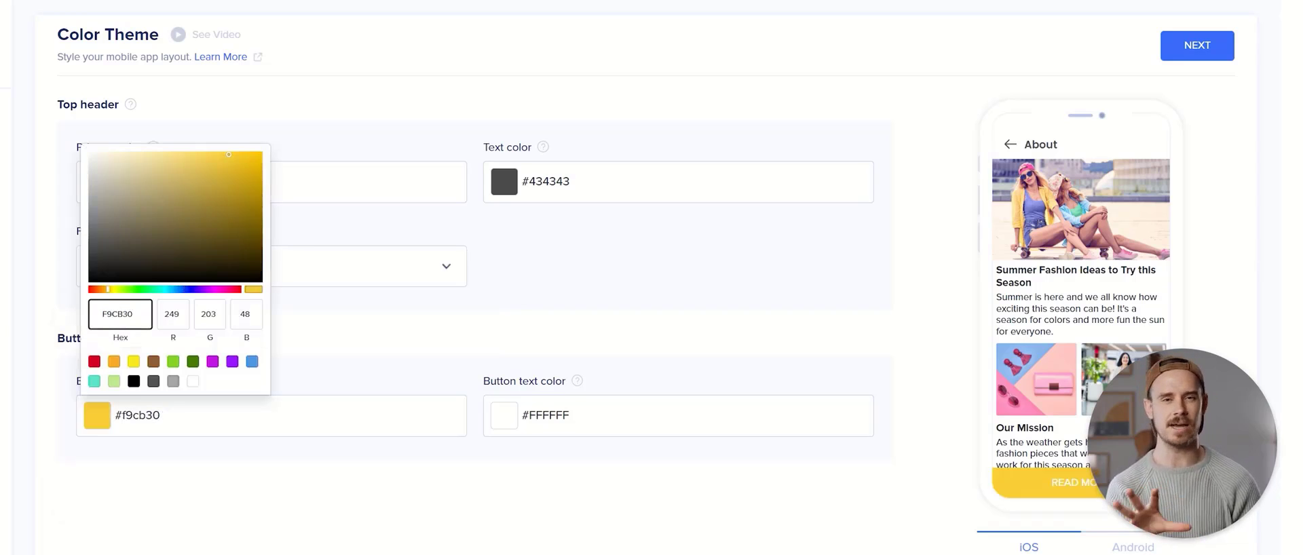
left_click(456, 336)
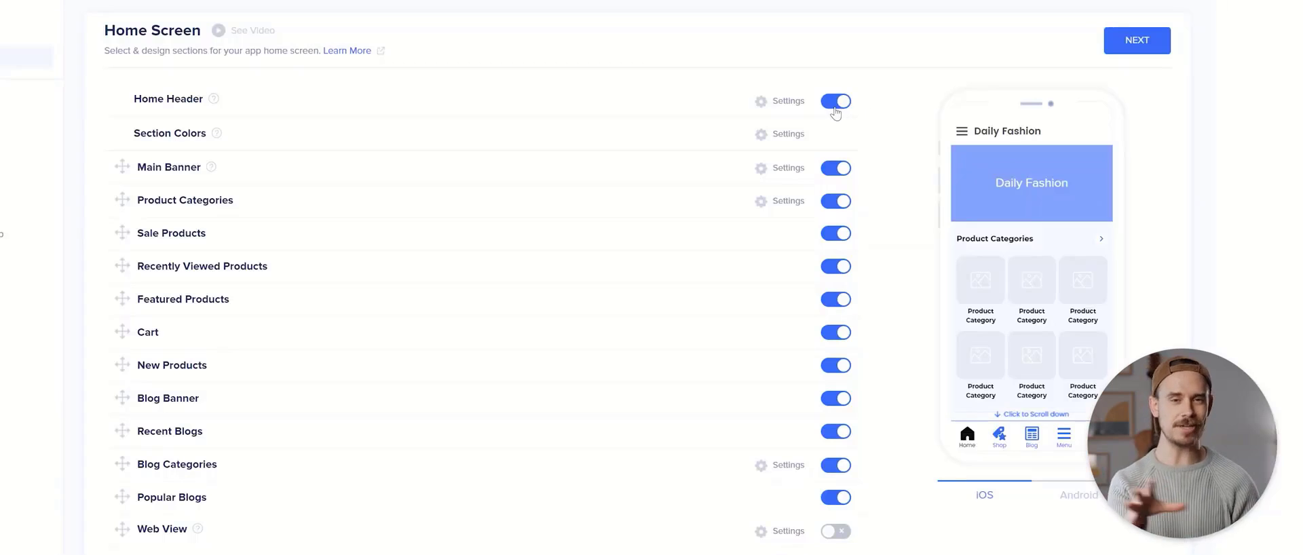
Turn off Home Header and Main Banner, move Sale Products to the top, and save
left_click(835, 102)
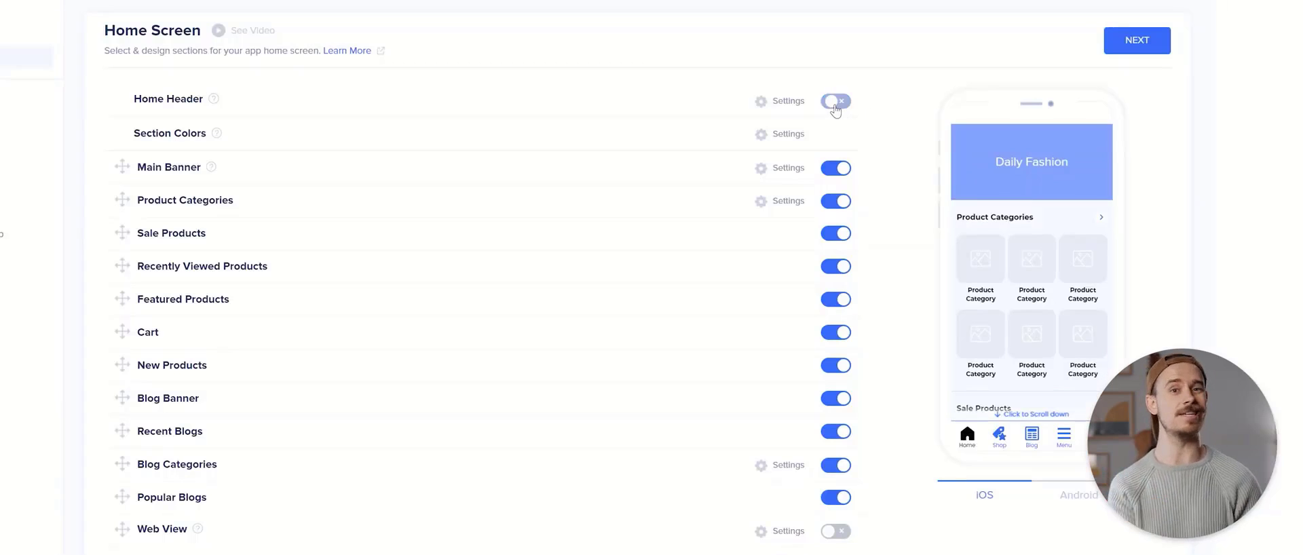
left_click(837, 169)
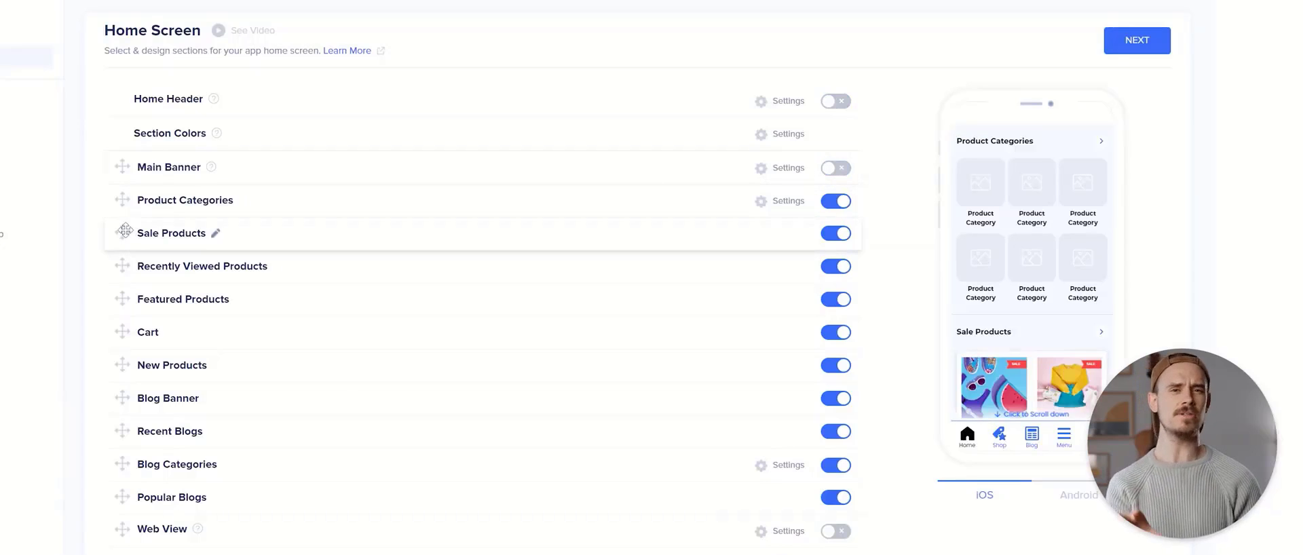
left_click_drag(127, 225, 133, 167)
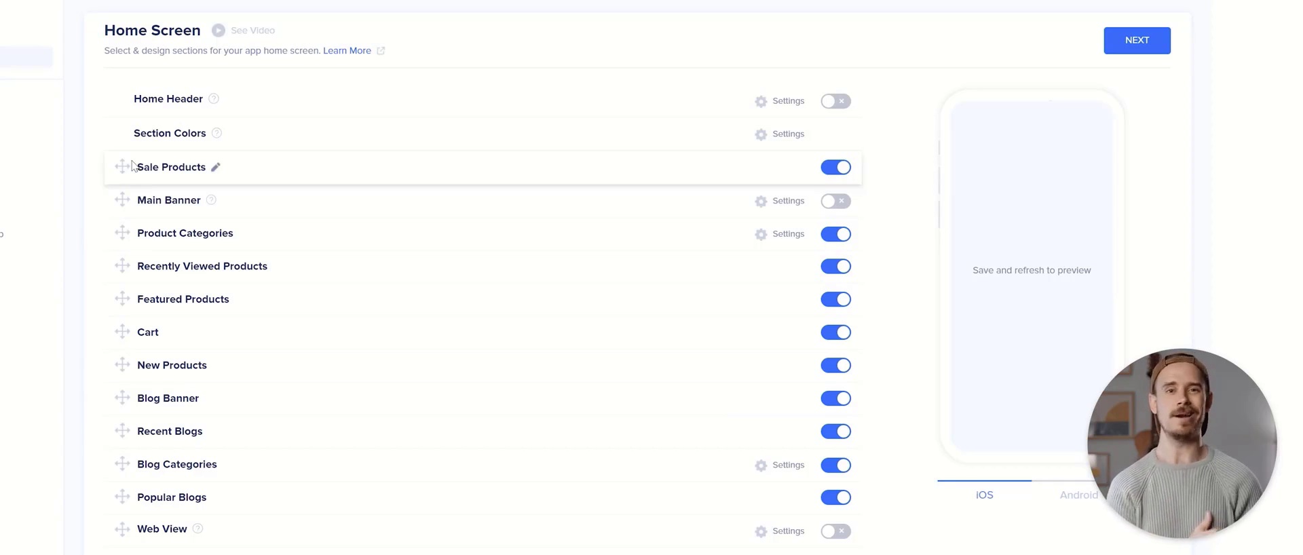
left_click(1139, 42)
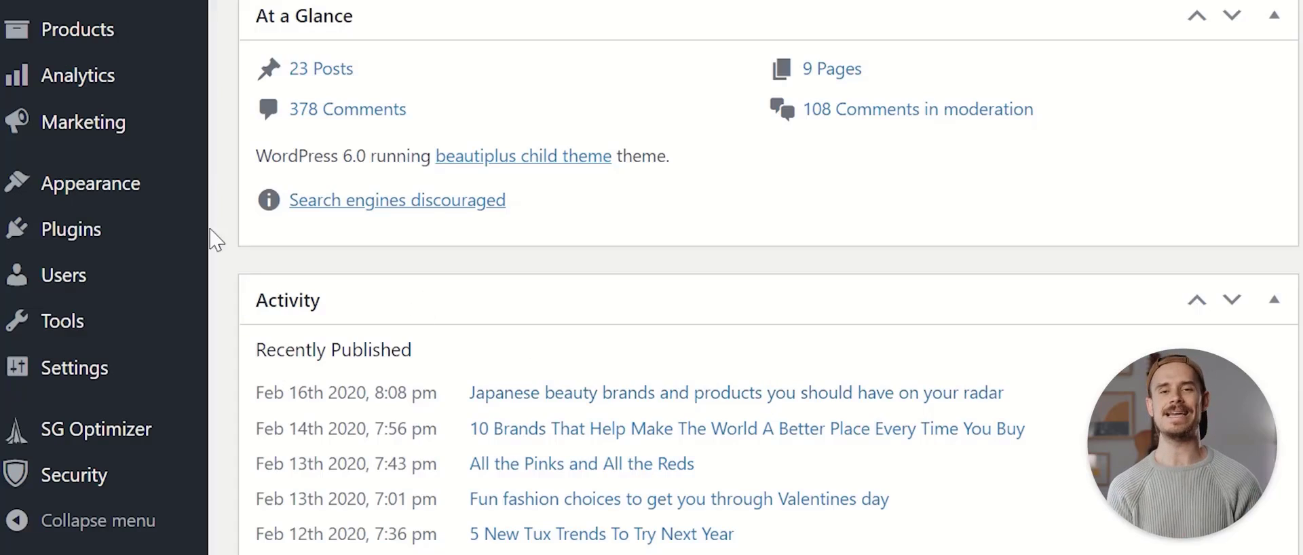
Search the WordPress Add New plugins page for 'appmysite' to install the AppMySite plugin
mouse_move(83, 241)
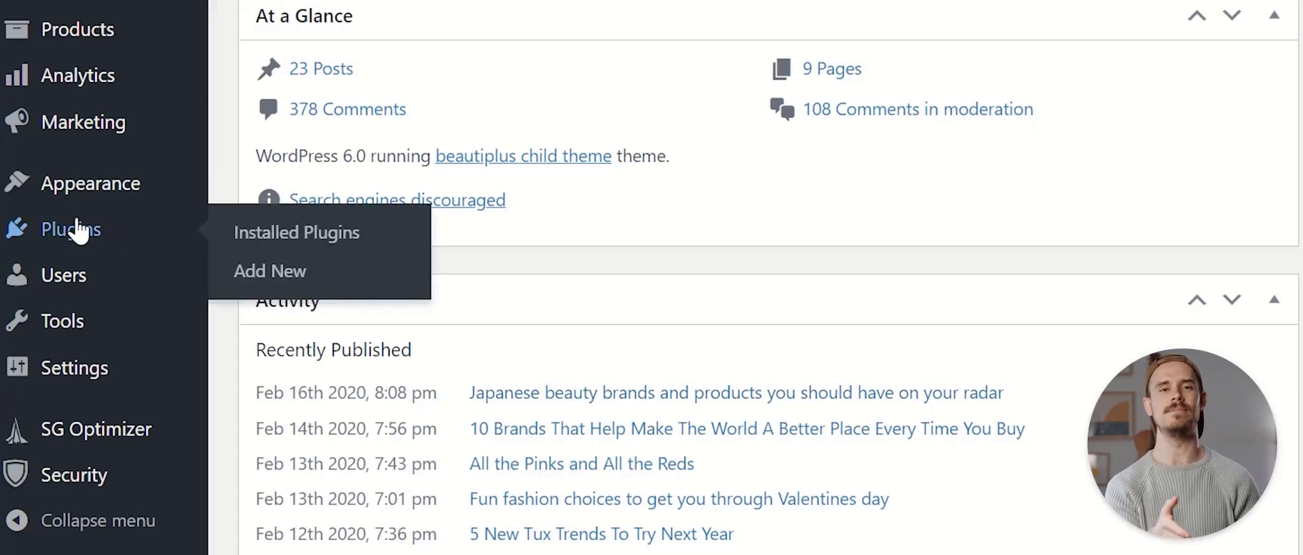
left_click(258, 272)
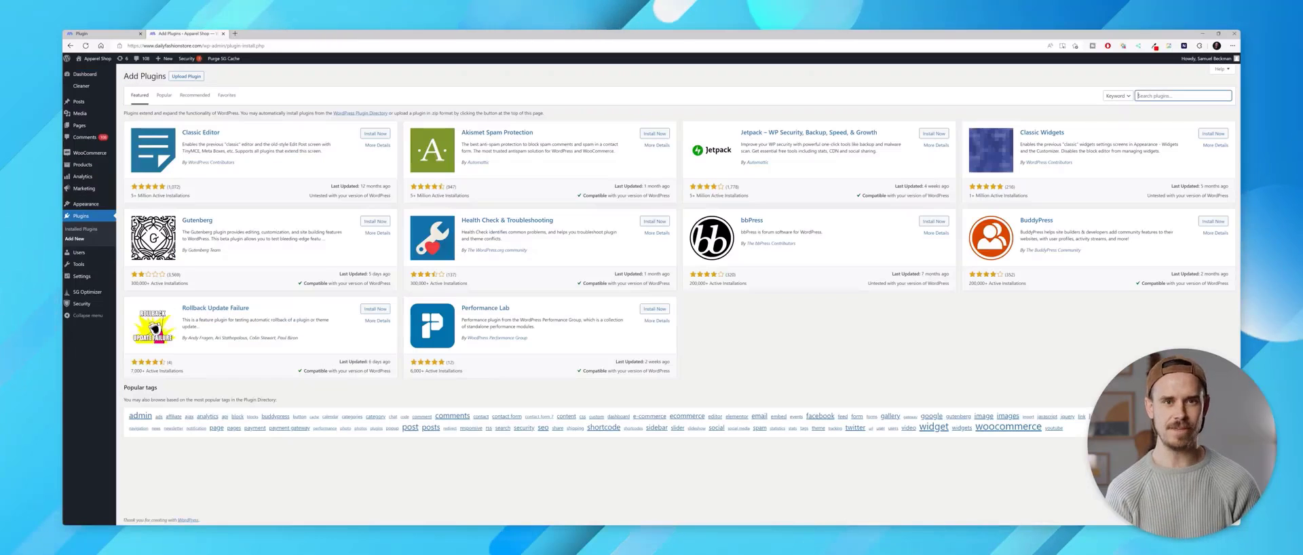
type("appmysite")
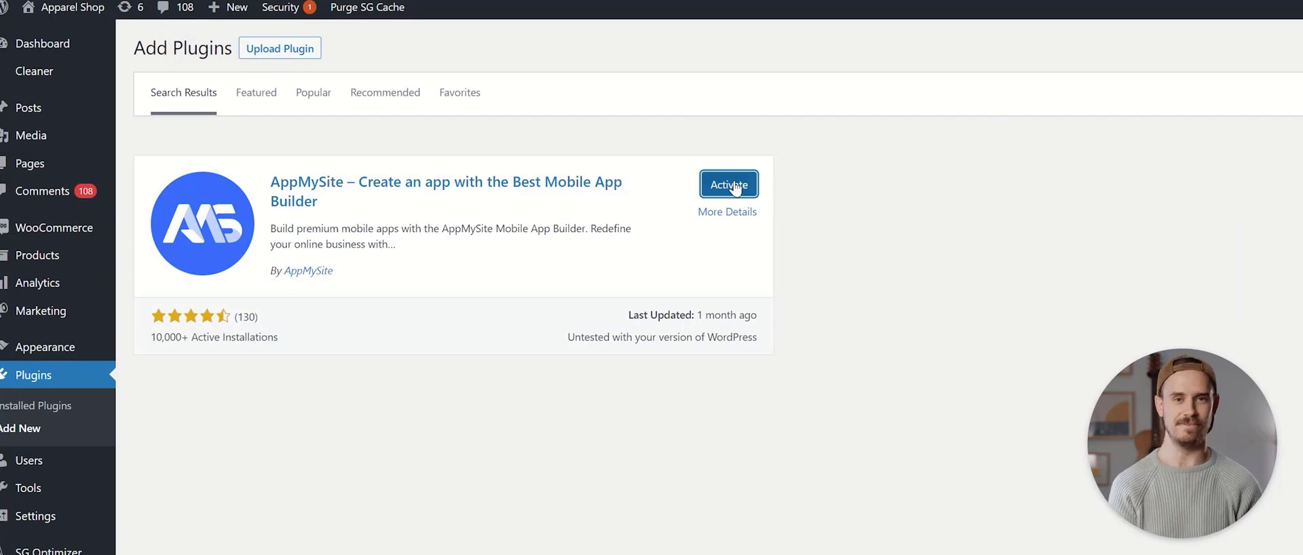
Activate the AppMySite plugin and confirm AppMySite detects it on the site
left_click(731, 185)
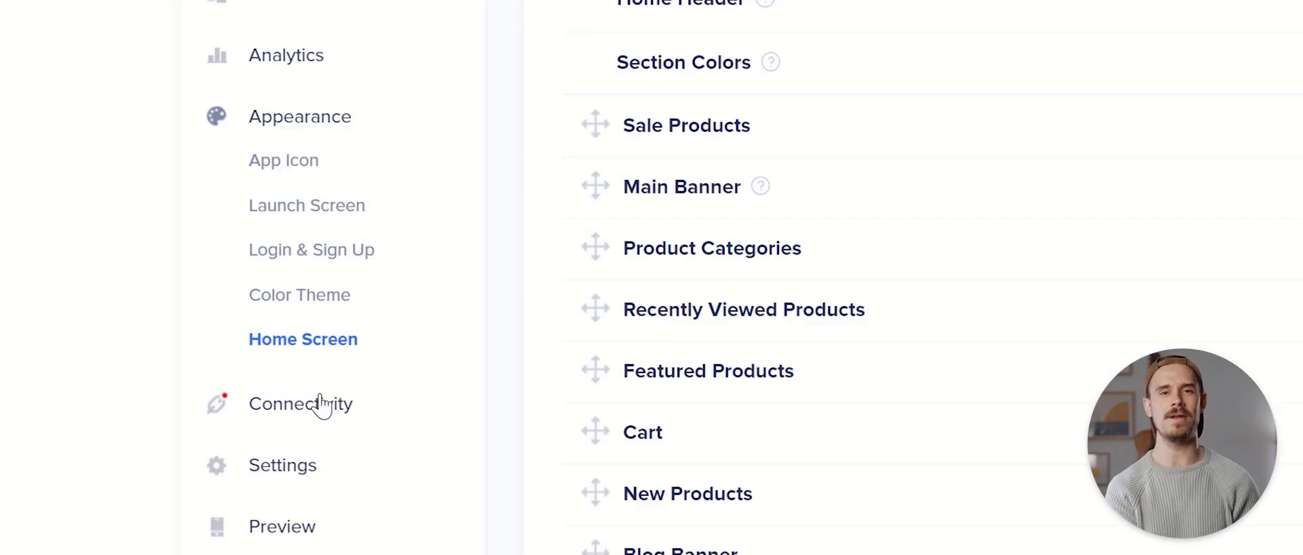
left_click(321, 406)
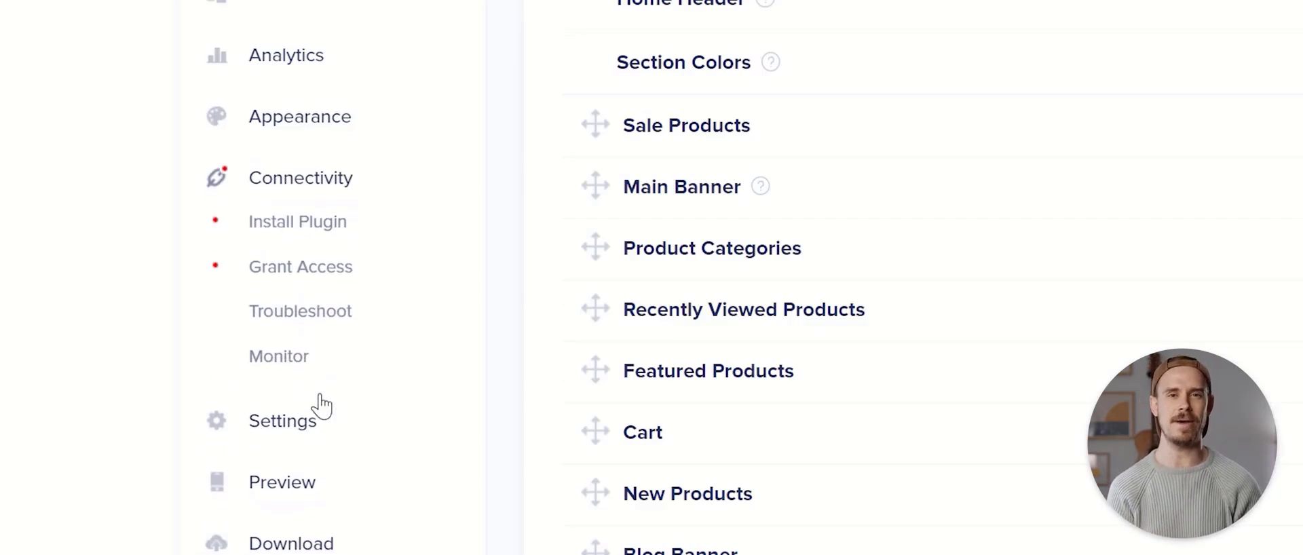
left_click(287, 227)
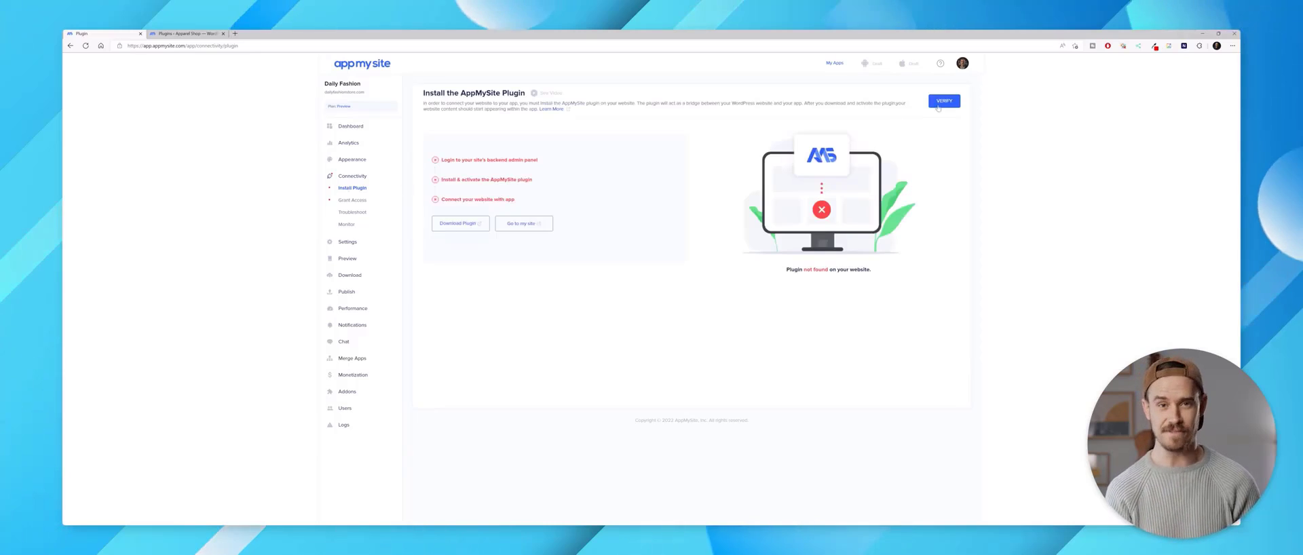
left_click(939, 103)
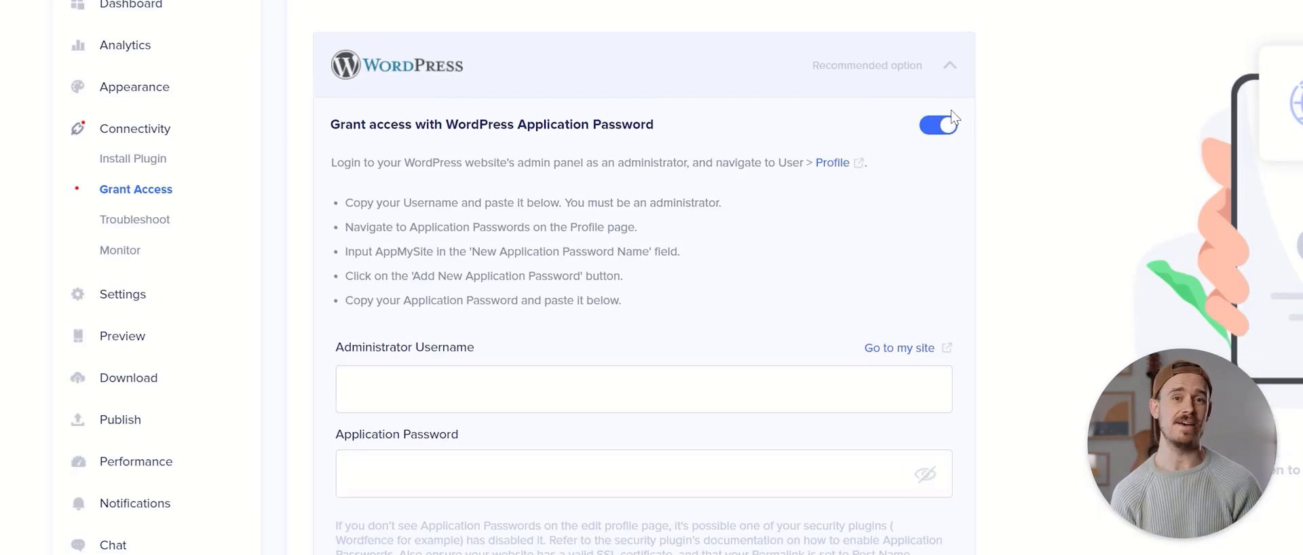
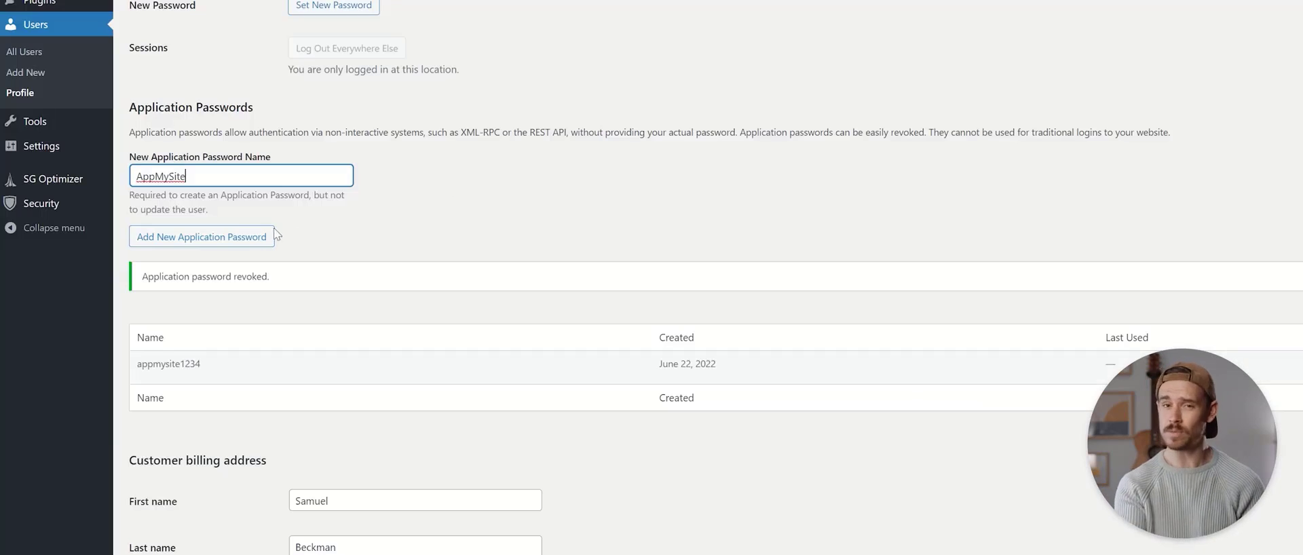
Grant access with the admin username and a newly generated application password, then verify
left_click(268, 237)
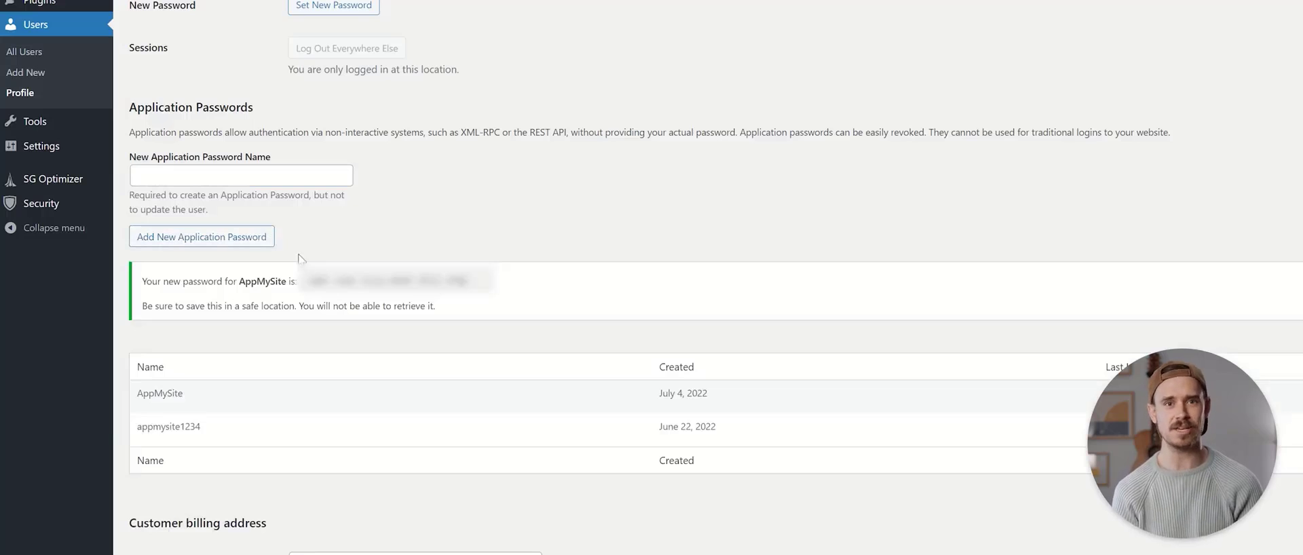
left_click_drag(307, 281, 469, 281)
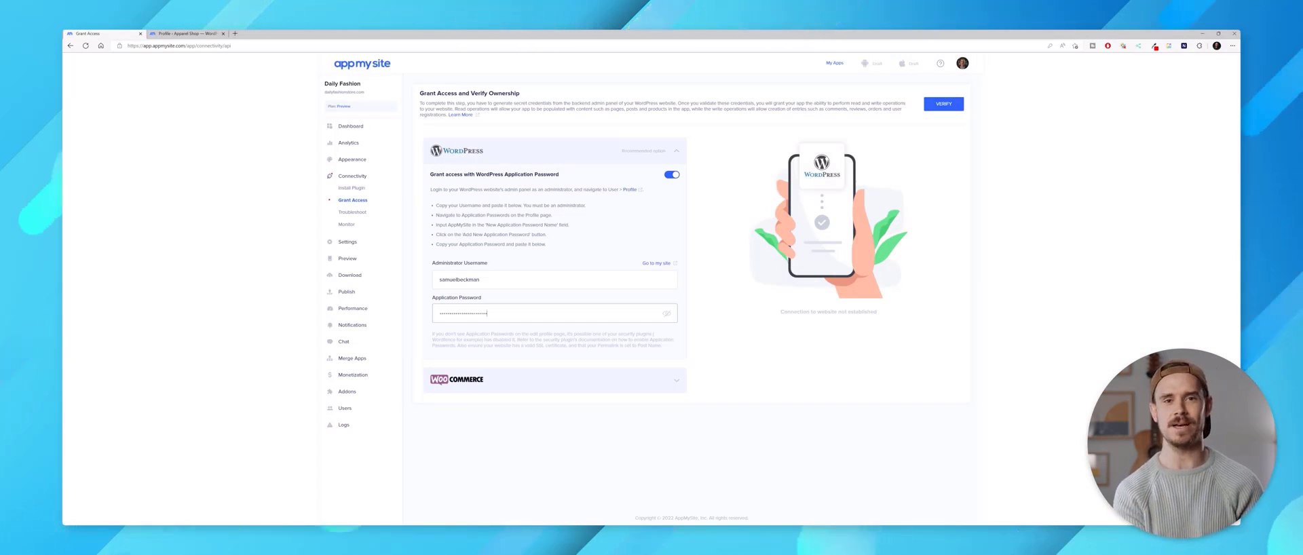
left_click(943, 105)
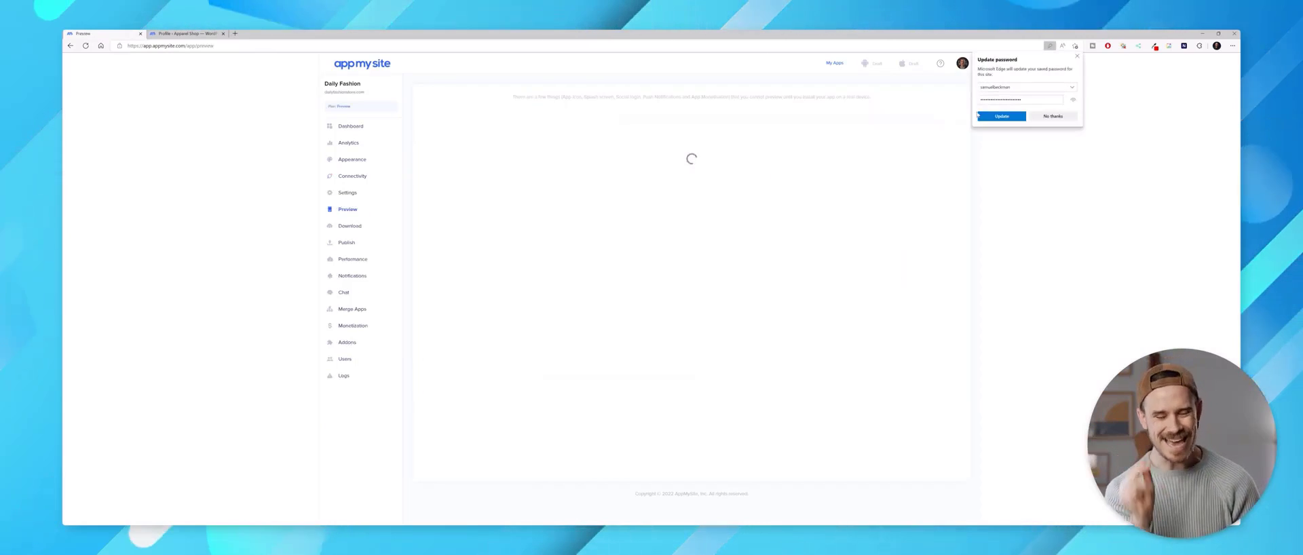
Open the bottom bar settings and remove the Home and Blog items
left_click(980, 116)
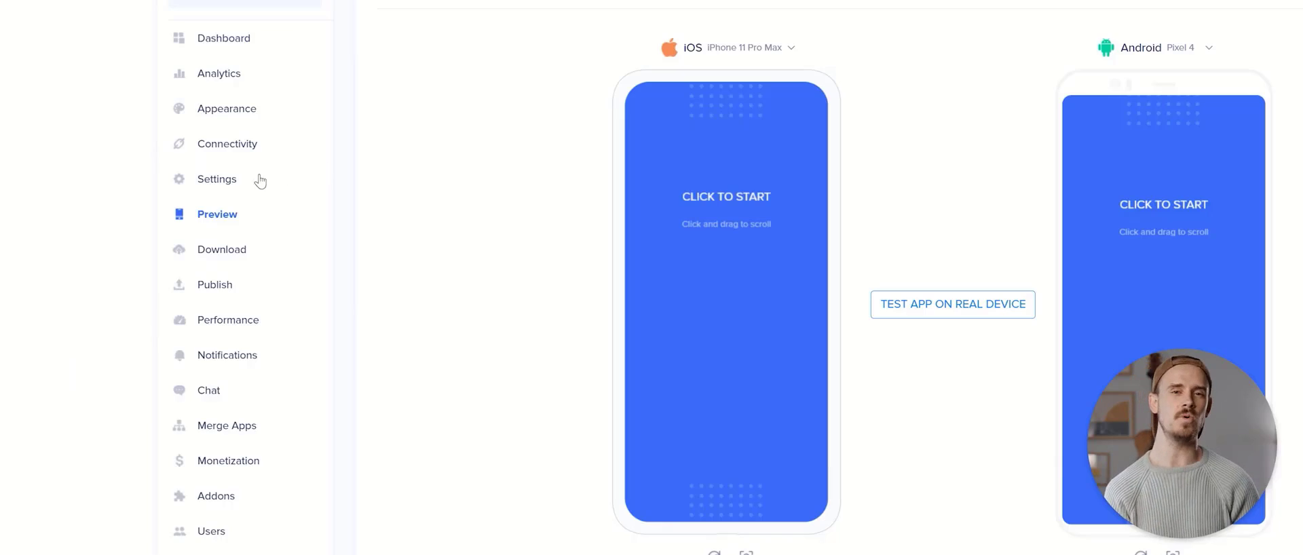
left_click(348, 195)
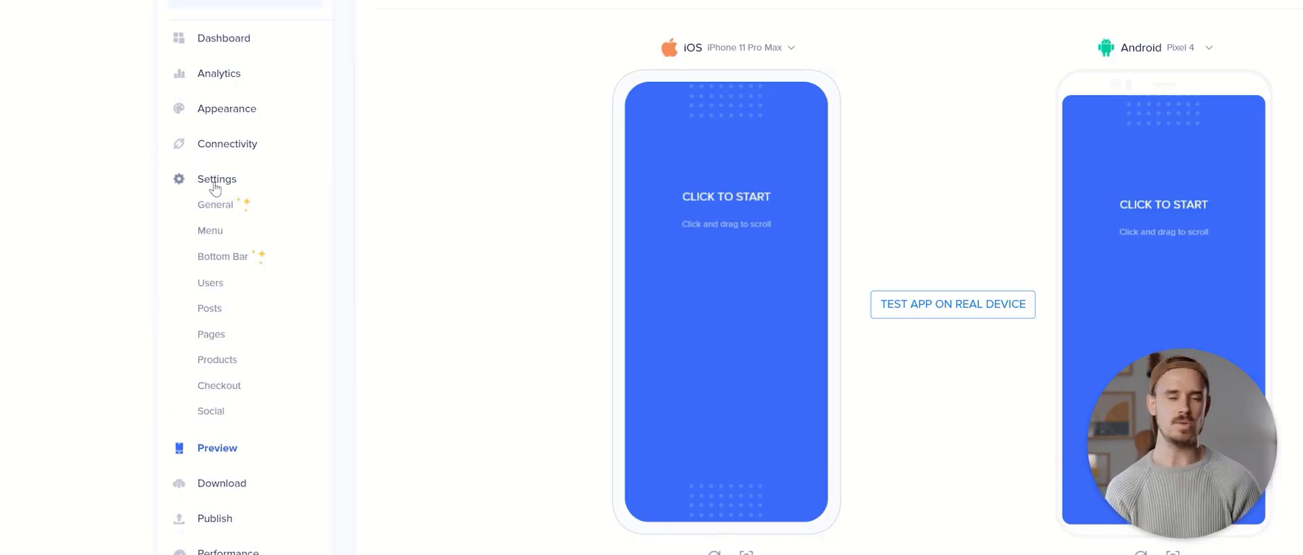
left_click(220, 256)
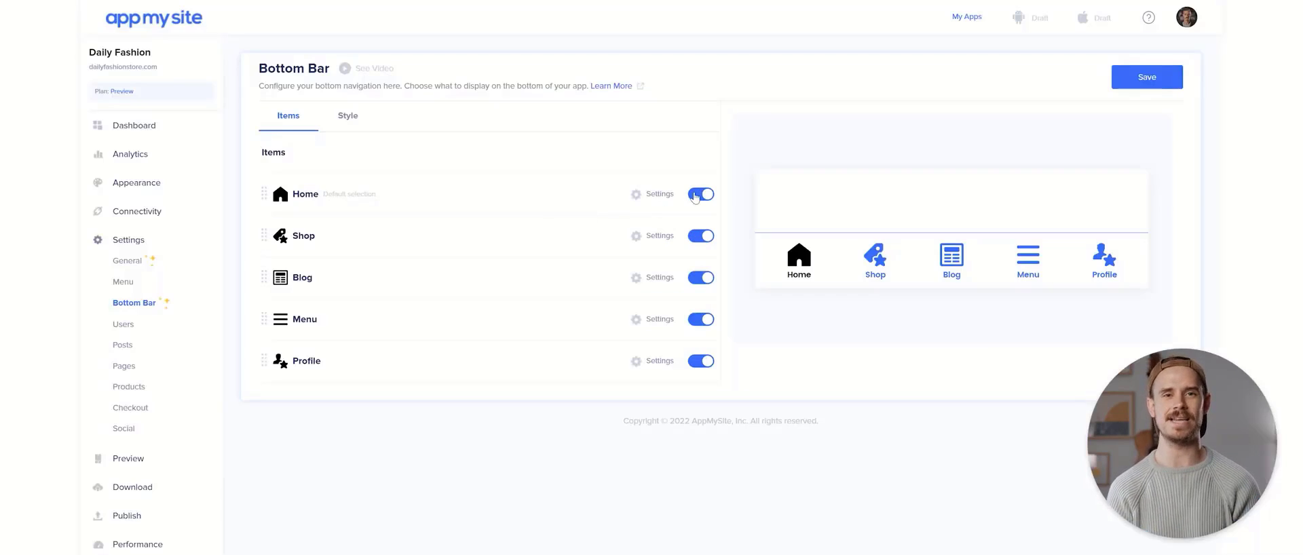
left_click(694, 196)
left_click(703, 281)
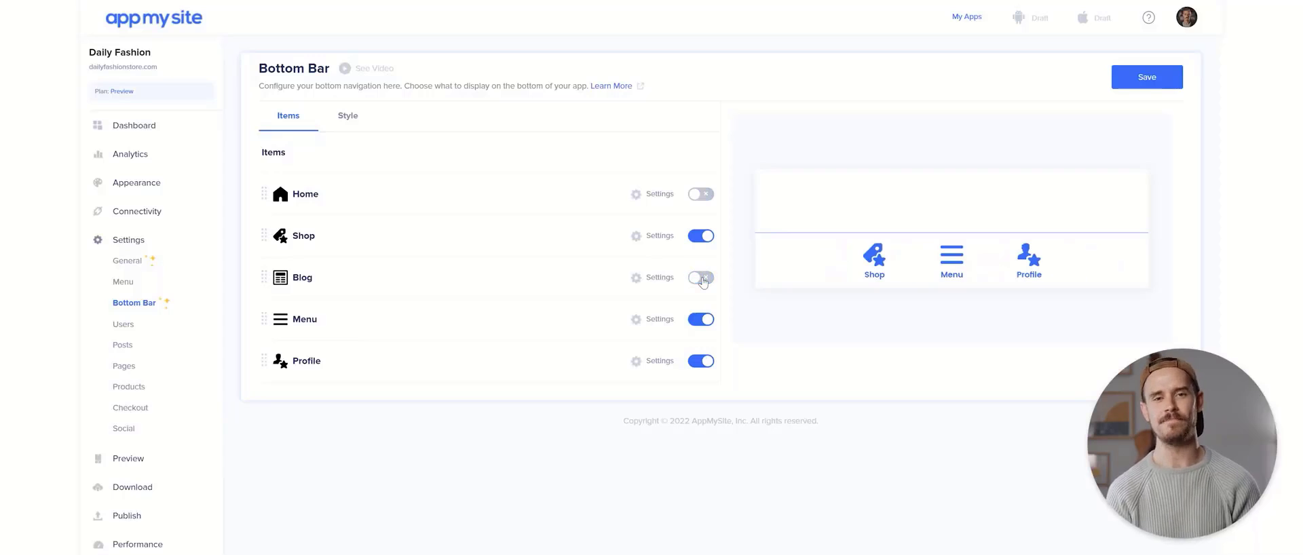
left_click(643, 244)
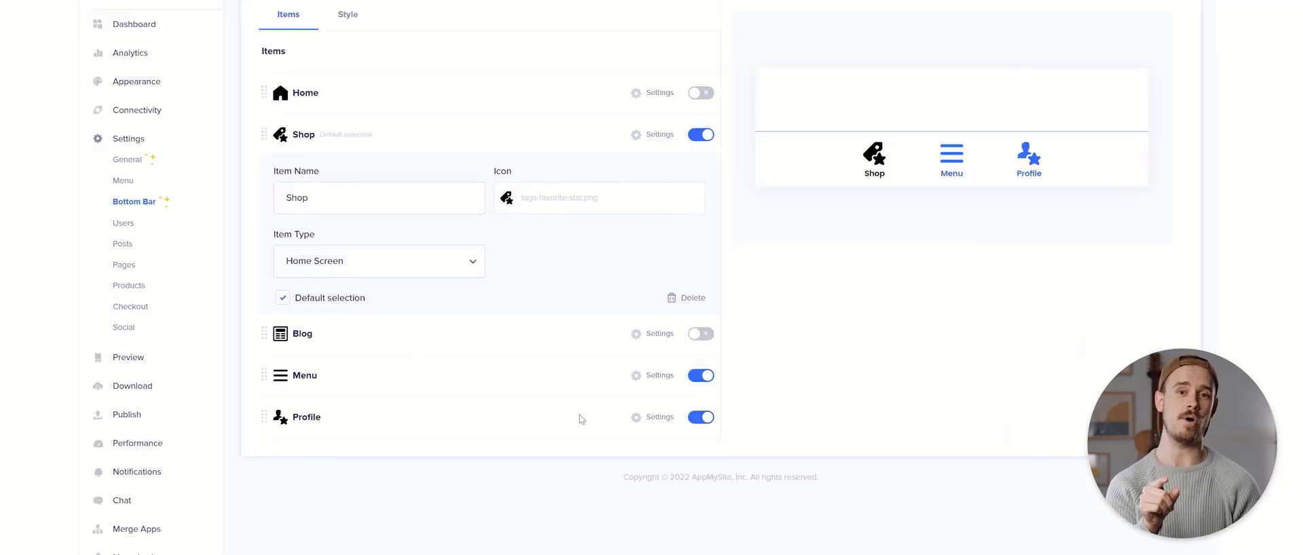
Give Profile the person-edit icon found by searching 'edit', and move it above Menu
left_click(635, 420)
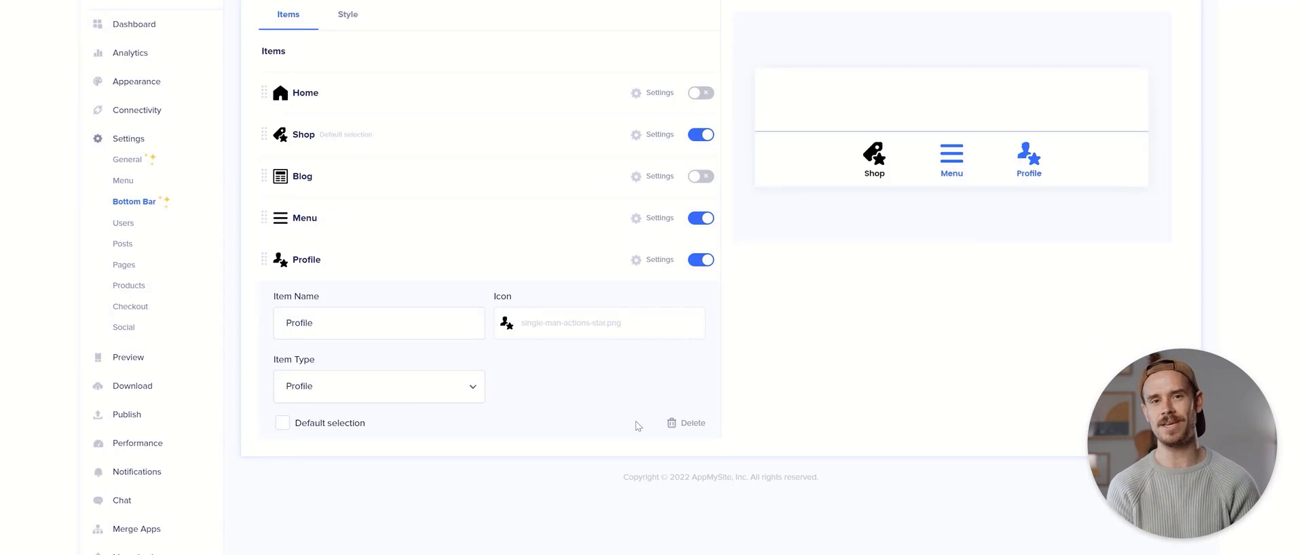
left_click(553, 336)
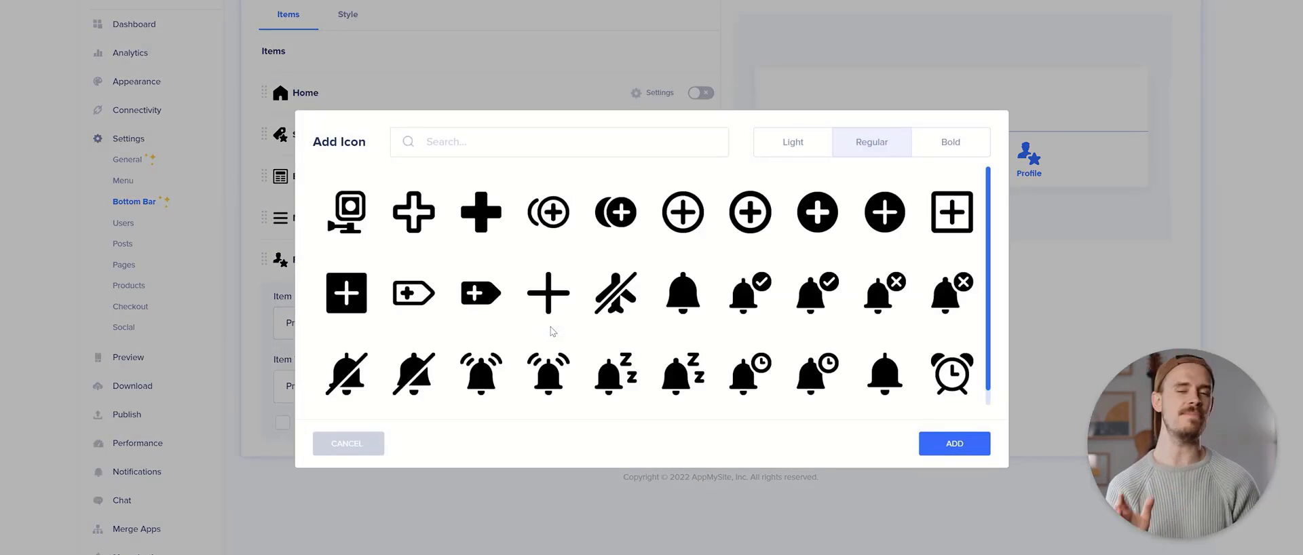
type("edit")
scroll(584, 243, "down", 3)
scroll(584, 243, "down", 1)
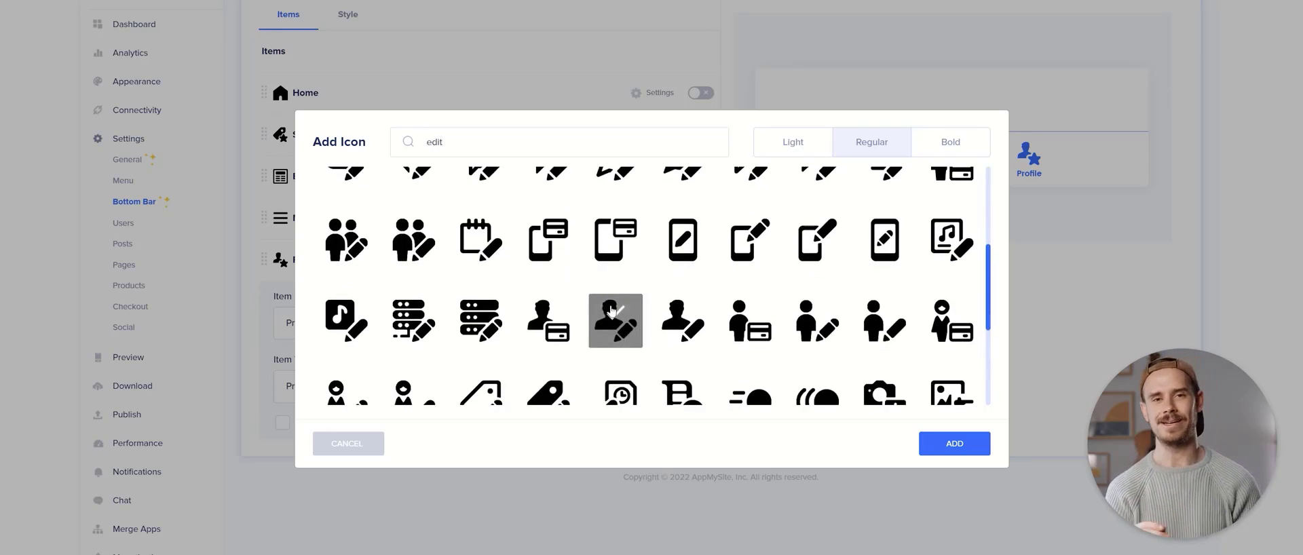
left_click(925, 451)
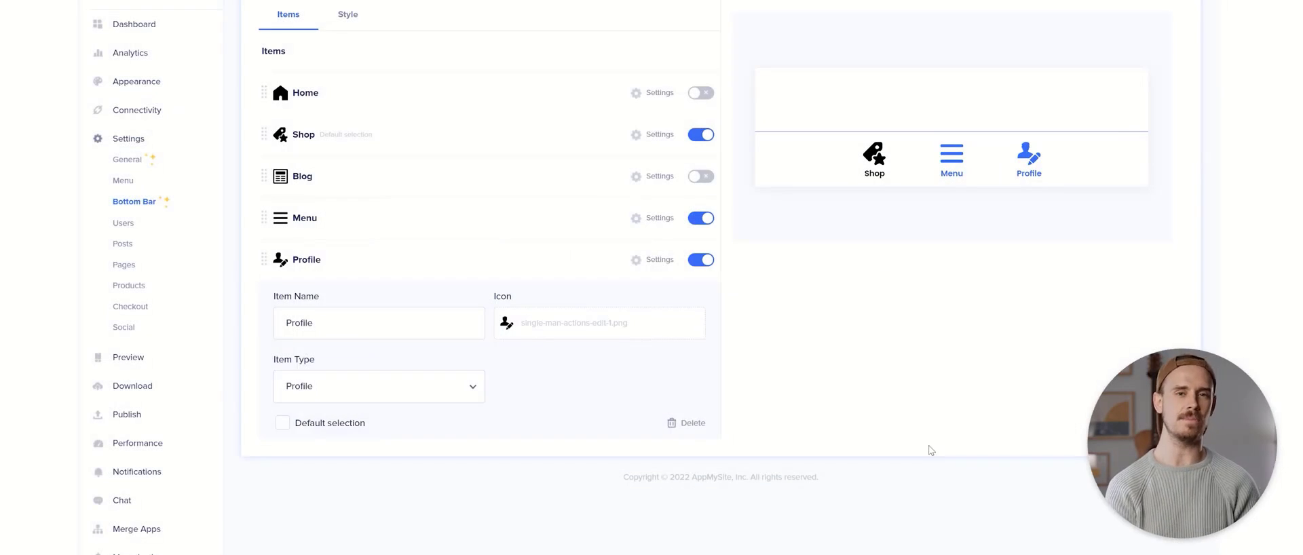
left_click_drag(265, 248, 266, 215)
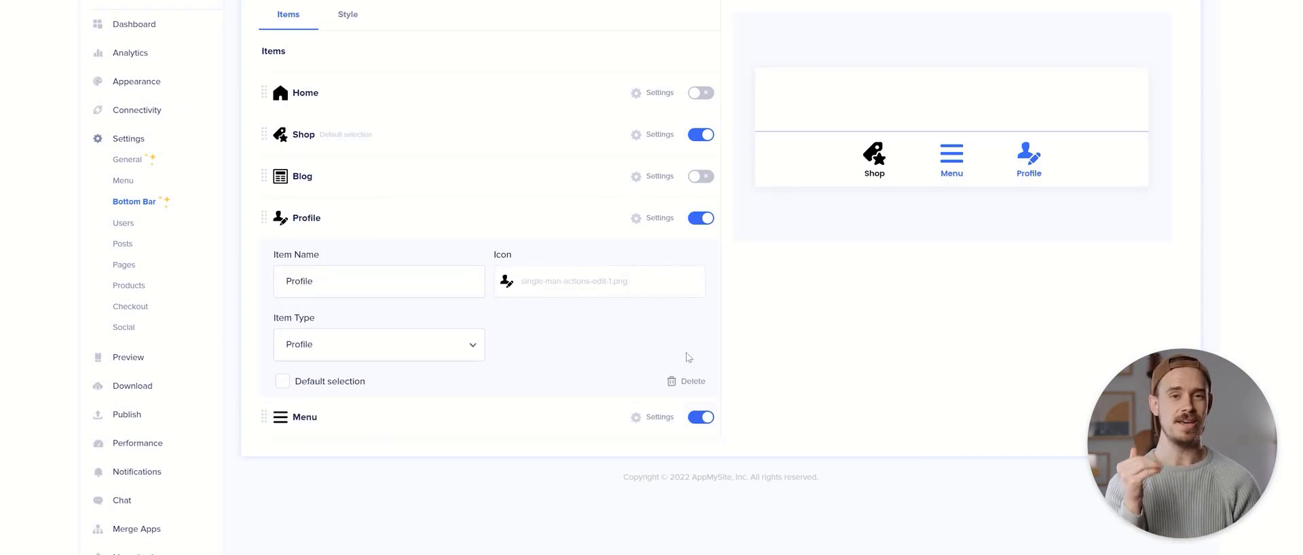
Style the bottom bar: border #ffffff, items #5c5c5c, selected item #ffda00
left_click(348, 14)
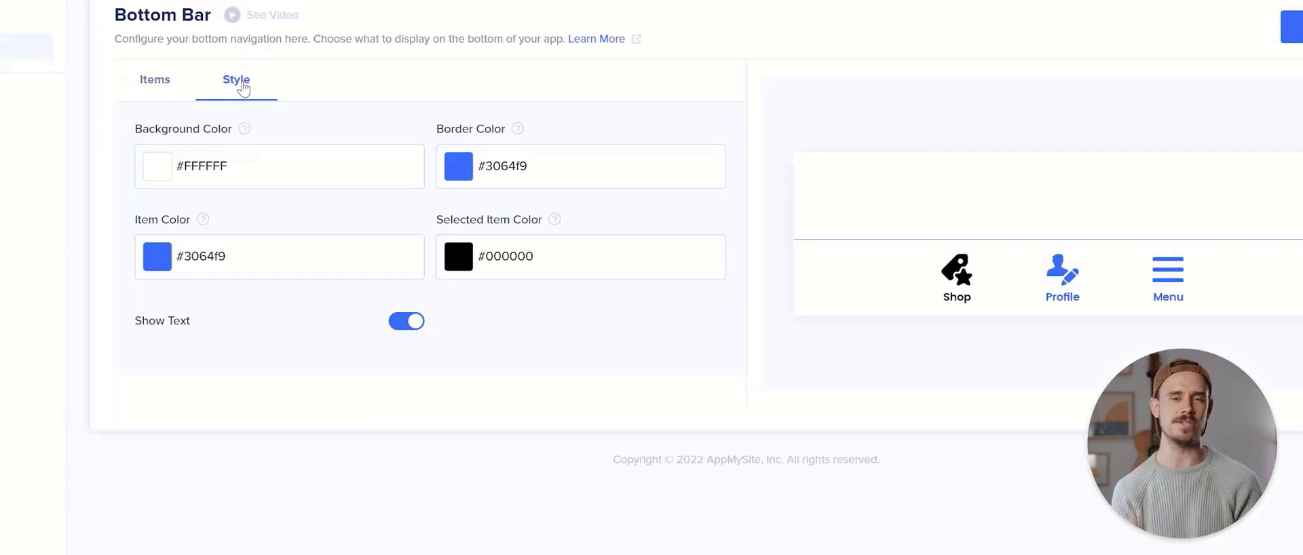
left_click(460, 174)
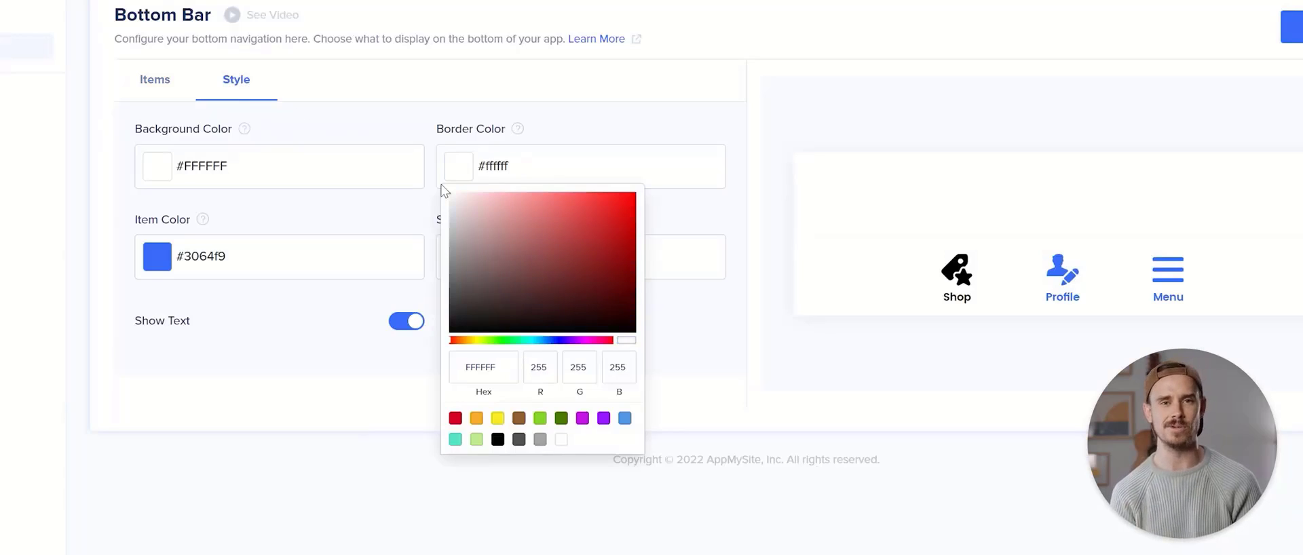
left_click(372, 199)
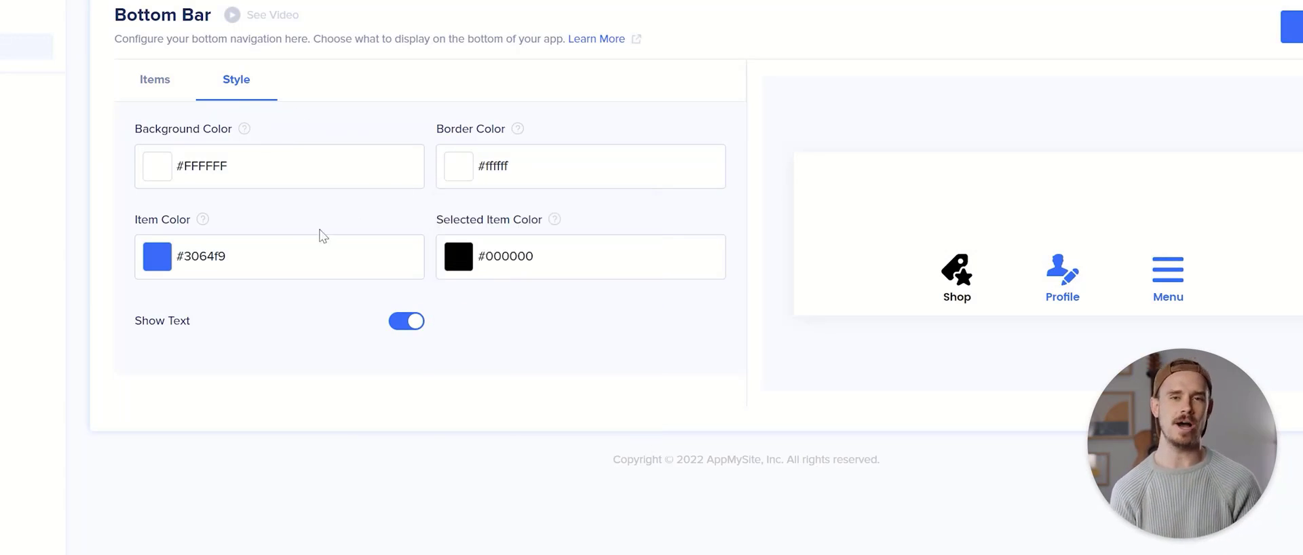
left_click(279, 262)
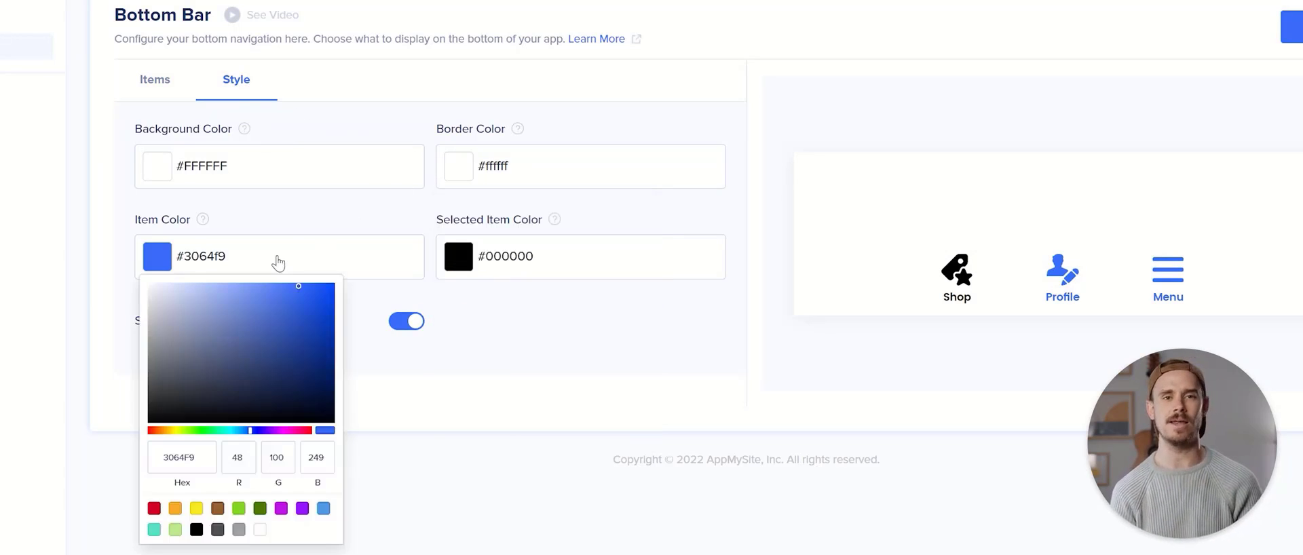
left_click(381, 342)
left_click(488, 257)
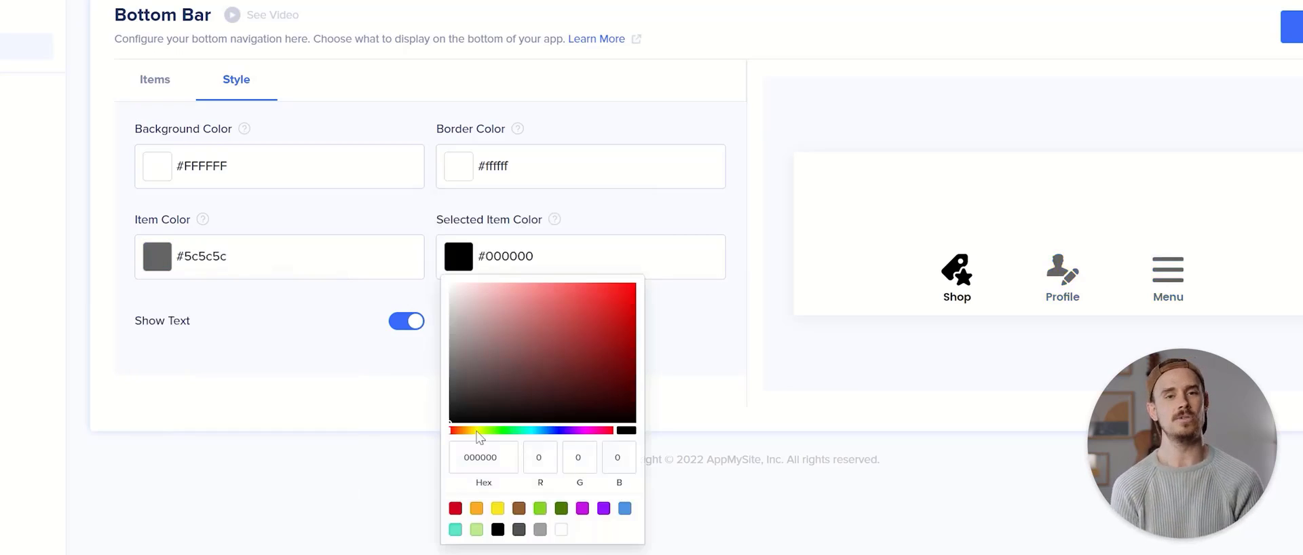
key("ctrl+a")
type("FFDA00")
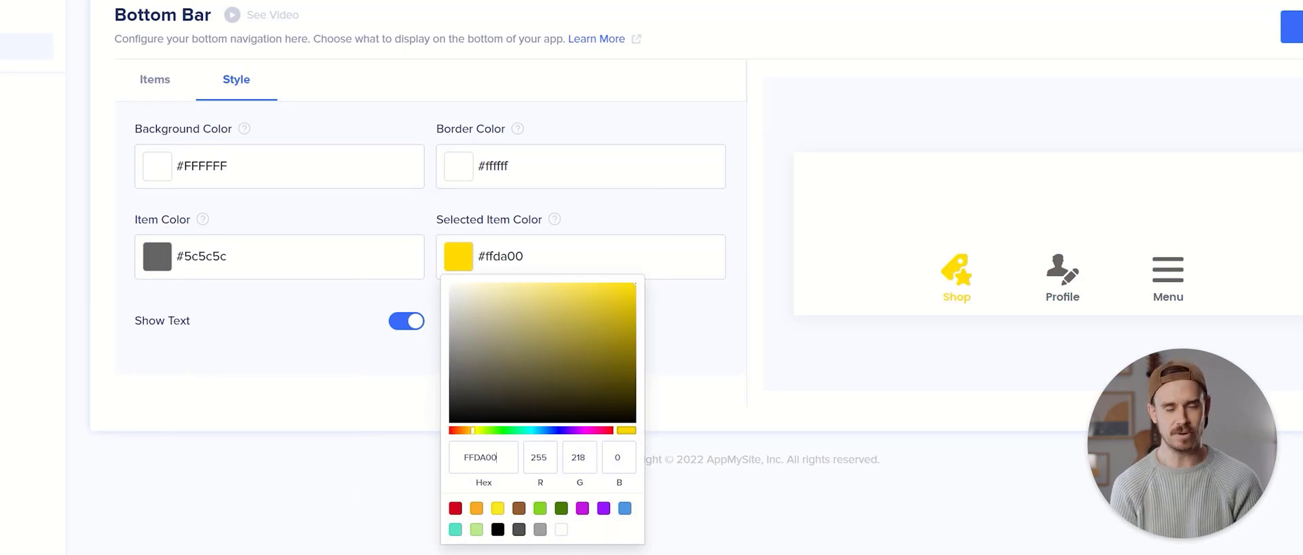
left_click(762, 358)
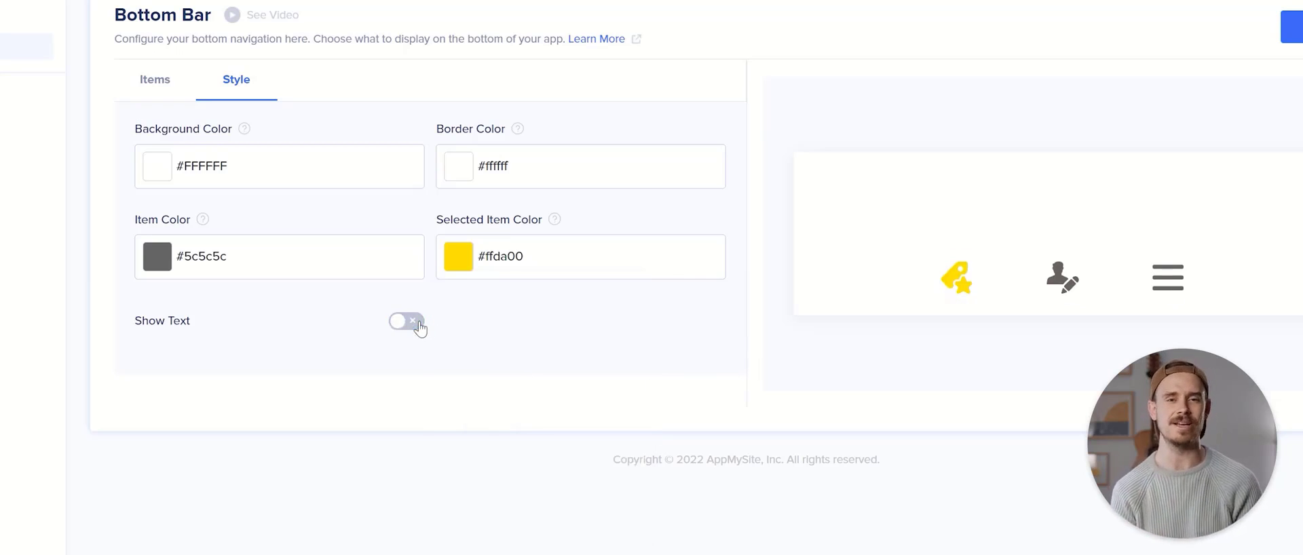
Save the customized bottom bar settings
left_click(1292, 31)
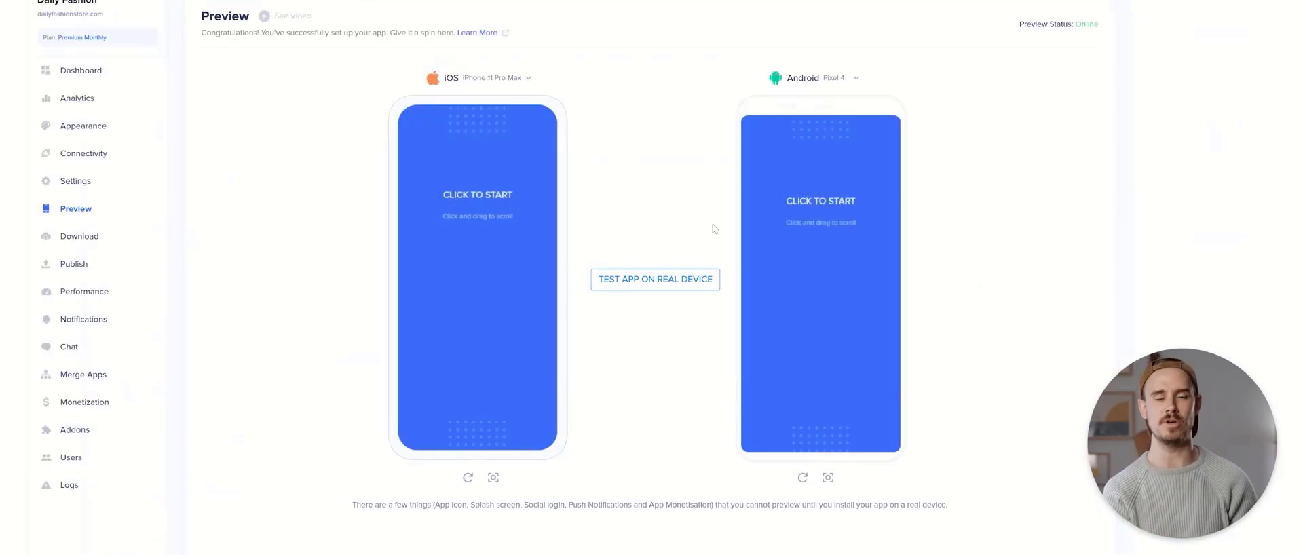
Start the Android Pixel 4 preview and skip login to reach the app's home
left_click(763, 228)
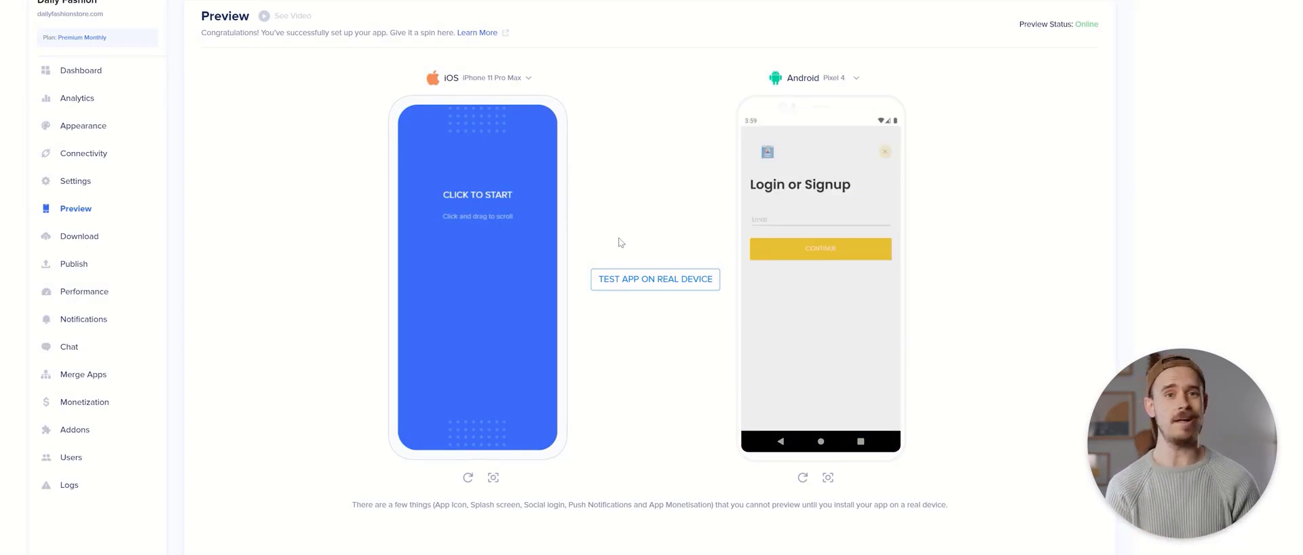
left_click(884, 154)
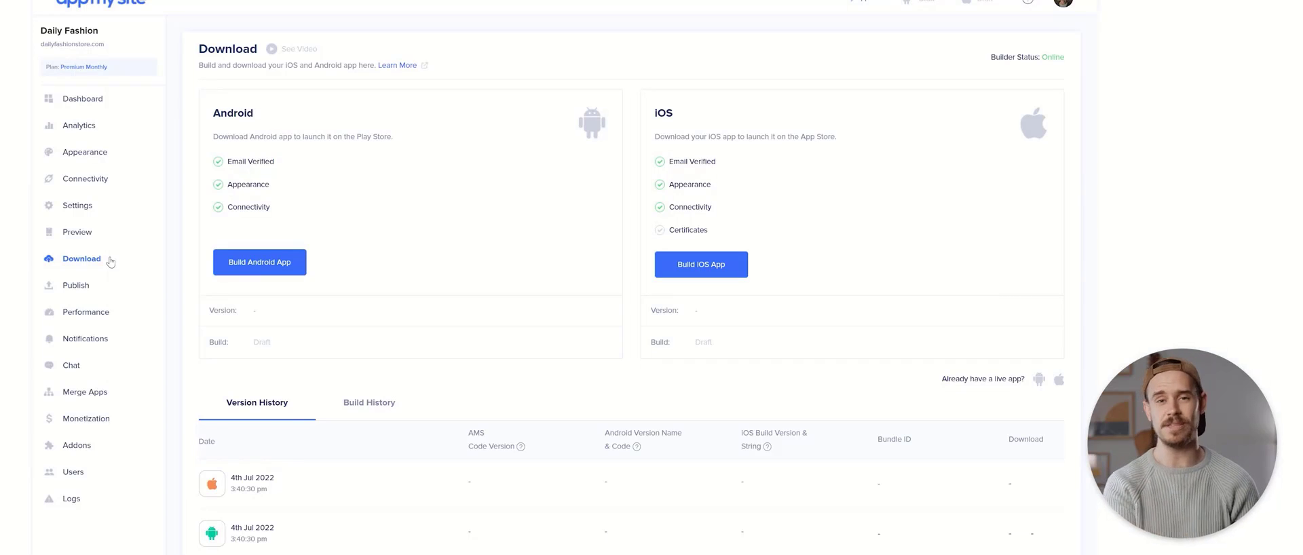
Build Android app version 1.16.6 and download the resulting APK
left_click(241, 269)
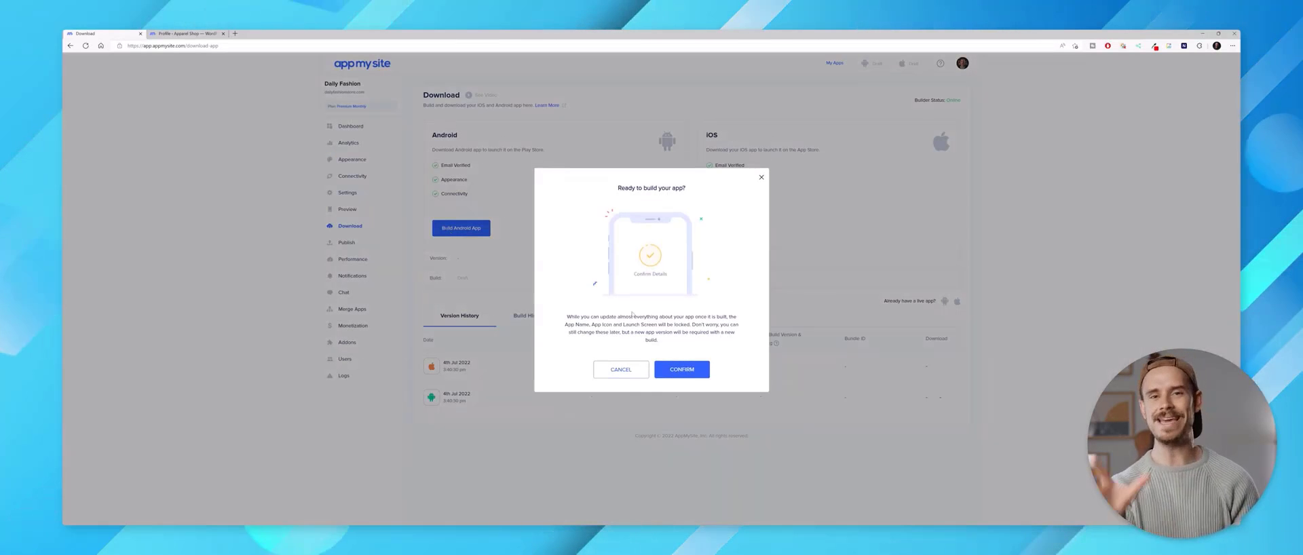
left_click(672, 368)
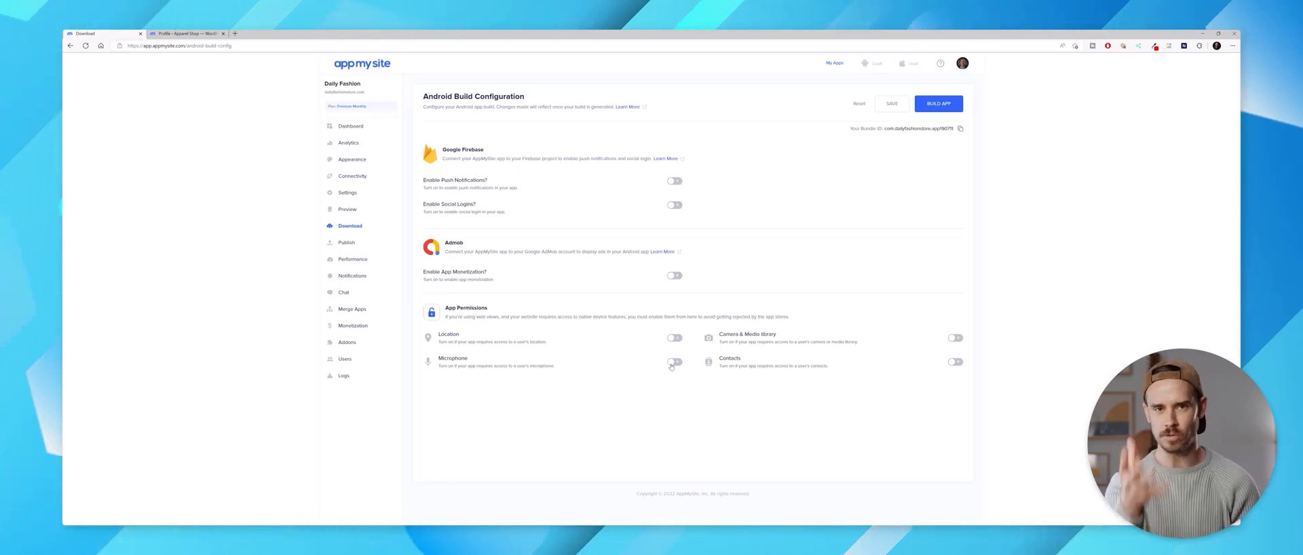
left_click(936, 104)
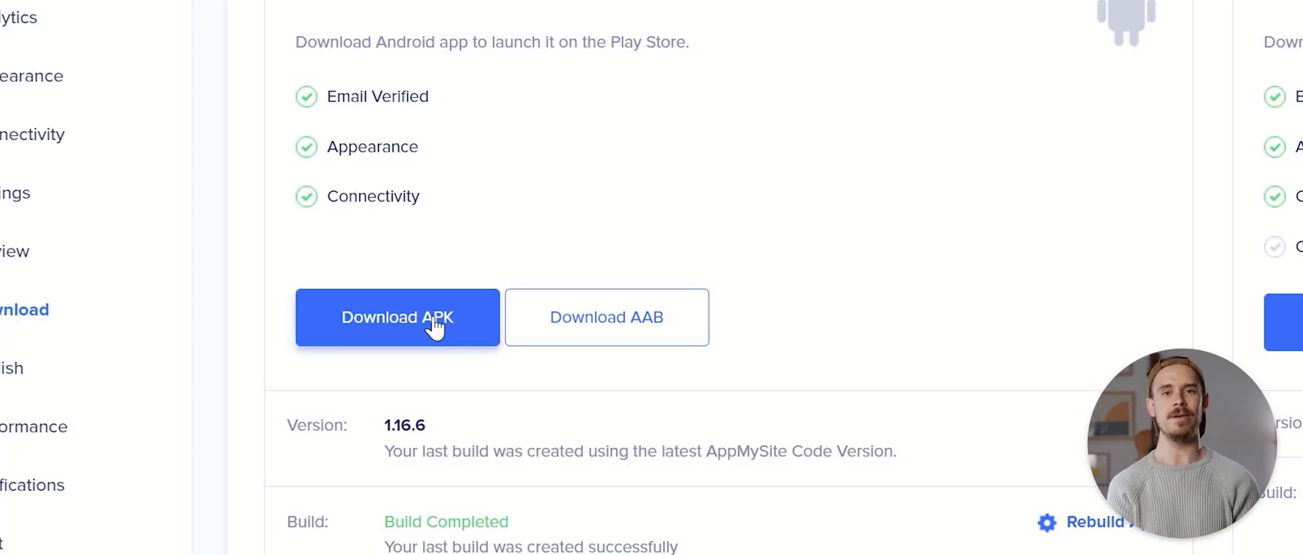
left_click(434, 326)
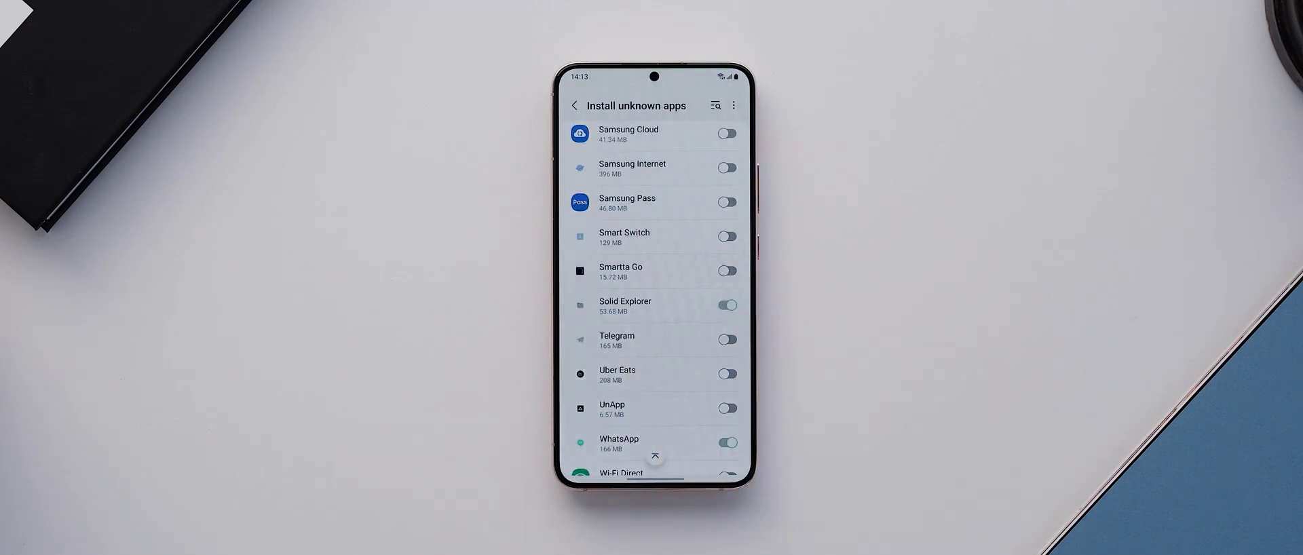
Install Daily Fashion Store on the phone from the APK
left_click(693, 295)
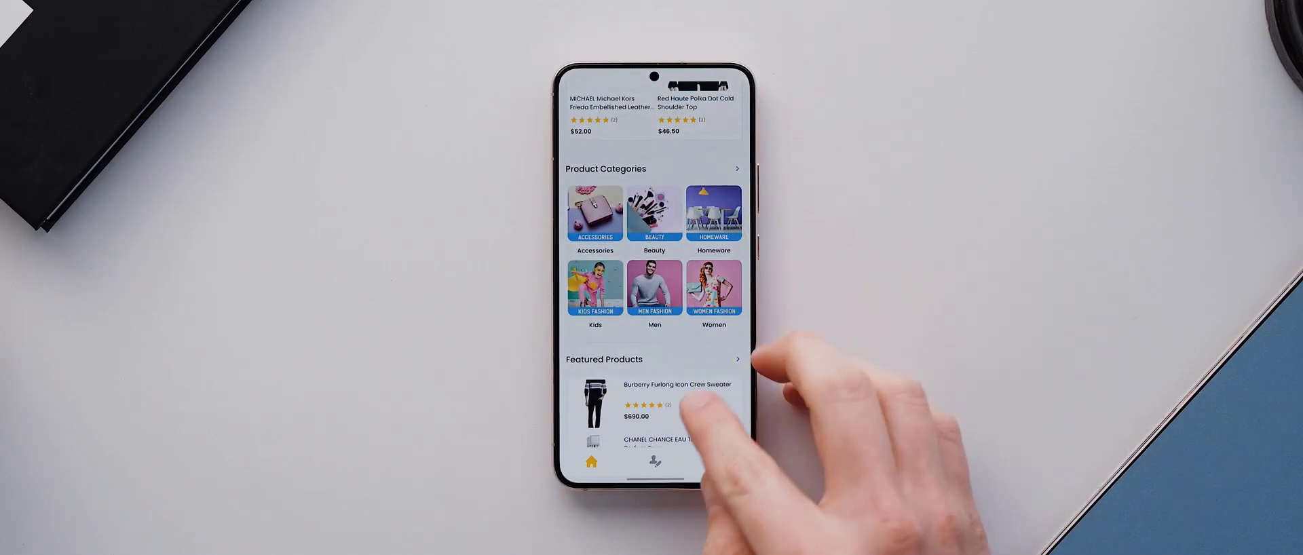
scroll(692, 380, "down", 3)
Browse the home page and view the Burberry Furlong Icon Crew Sweater product page
left_click(675, 198)
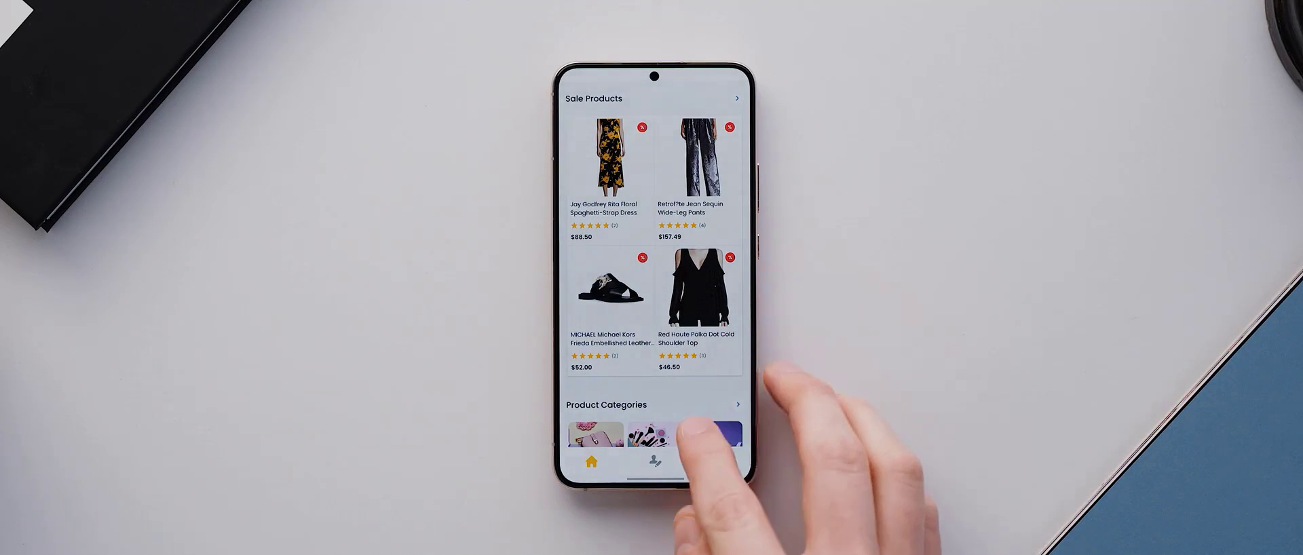
scroll(692, 426, "down", 5)
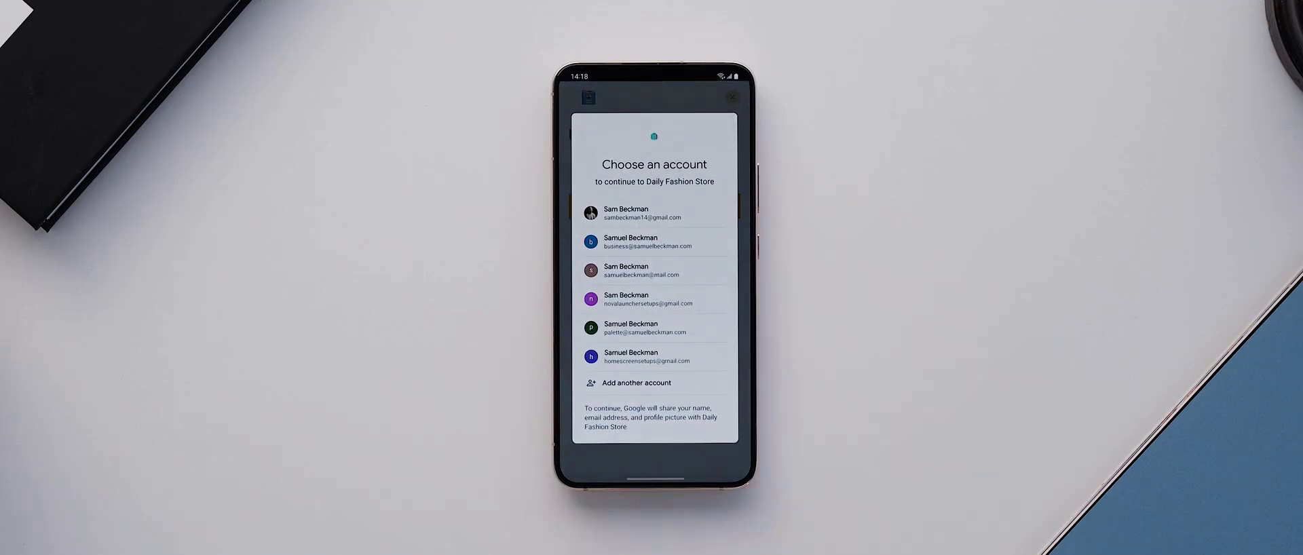
Sign in with the first Google account, view Edit Profile, and return to My Account
left_click(631, 213)
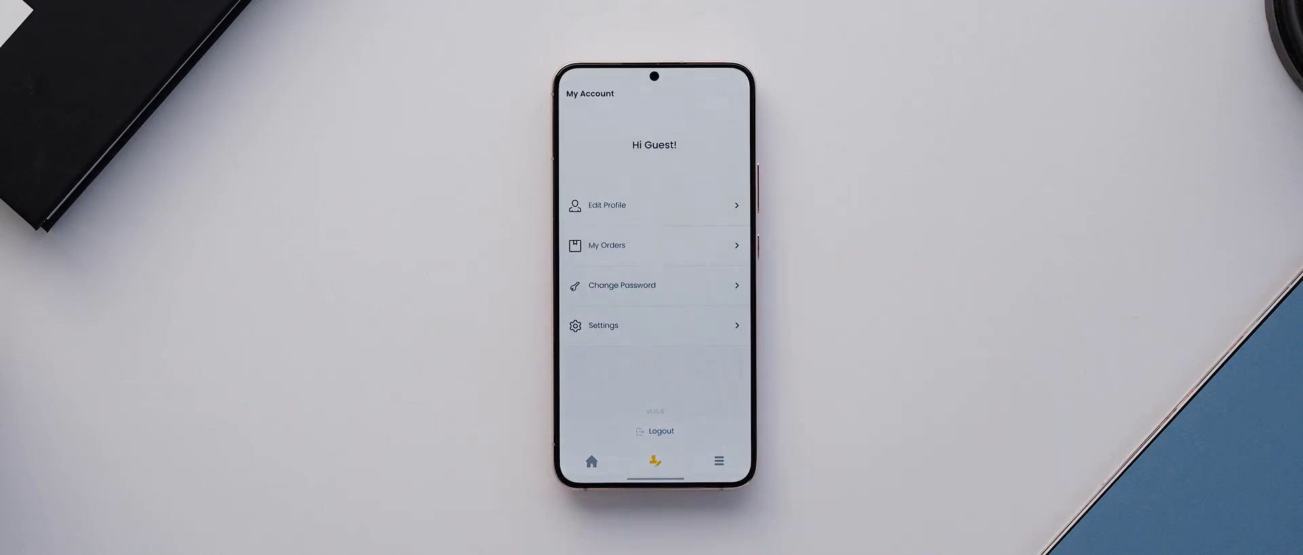
left_click(726, 207)
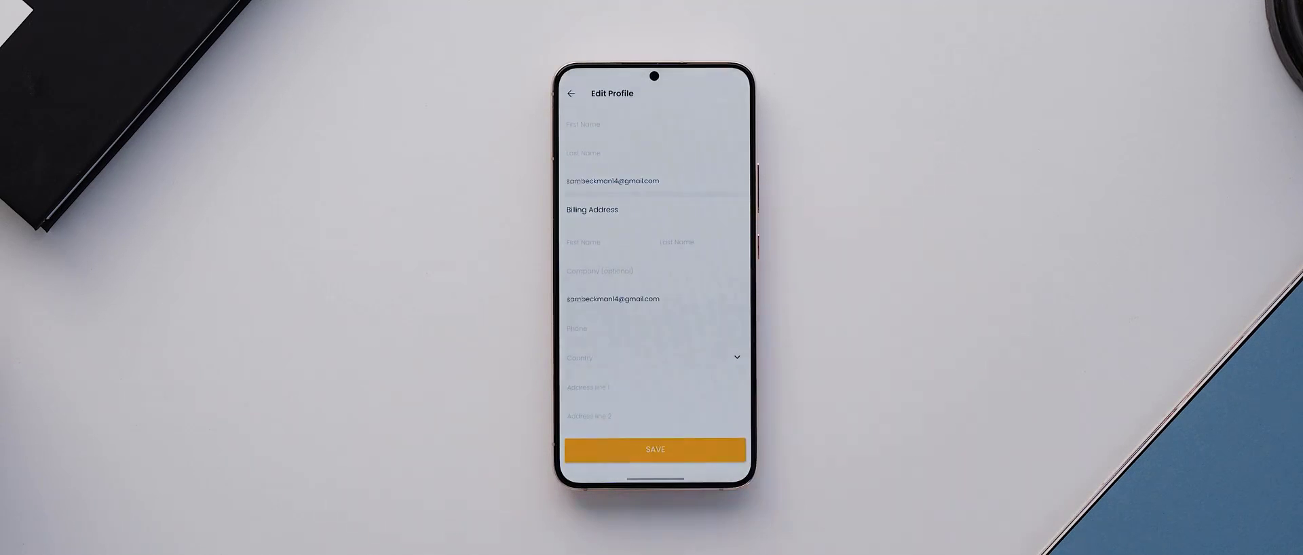
left_click(570, 93)
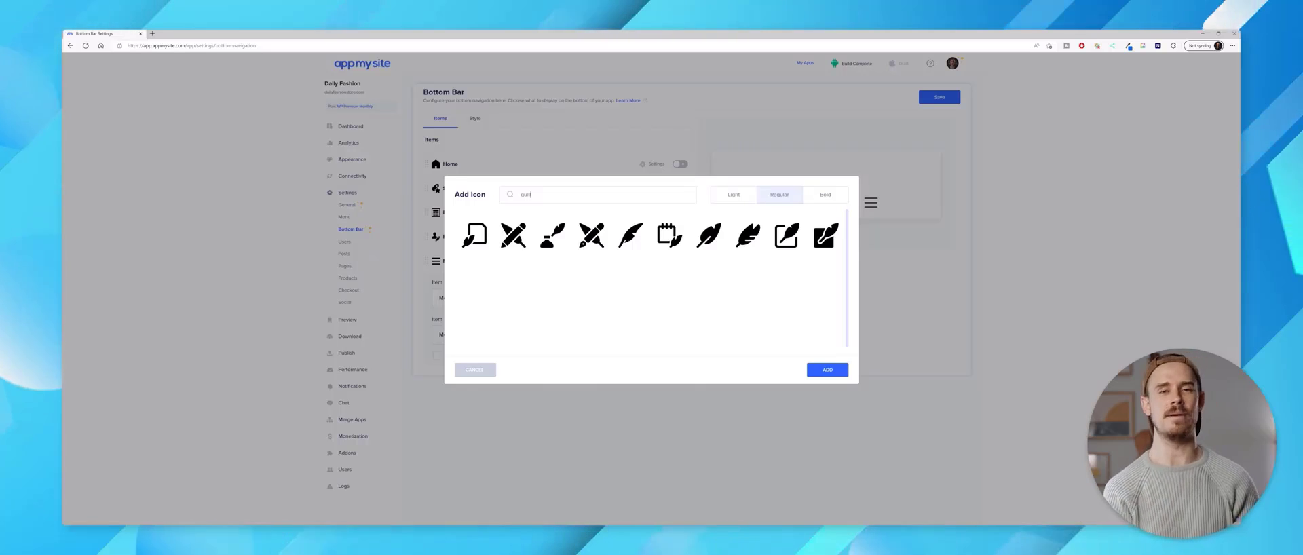
Add the eighth 'quill' search result as the Menu item's icon
left_click(747, 234)
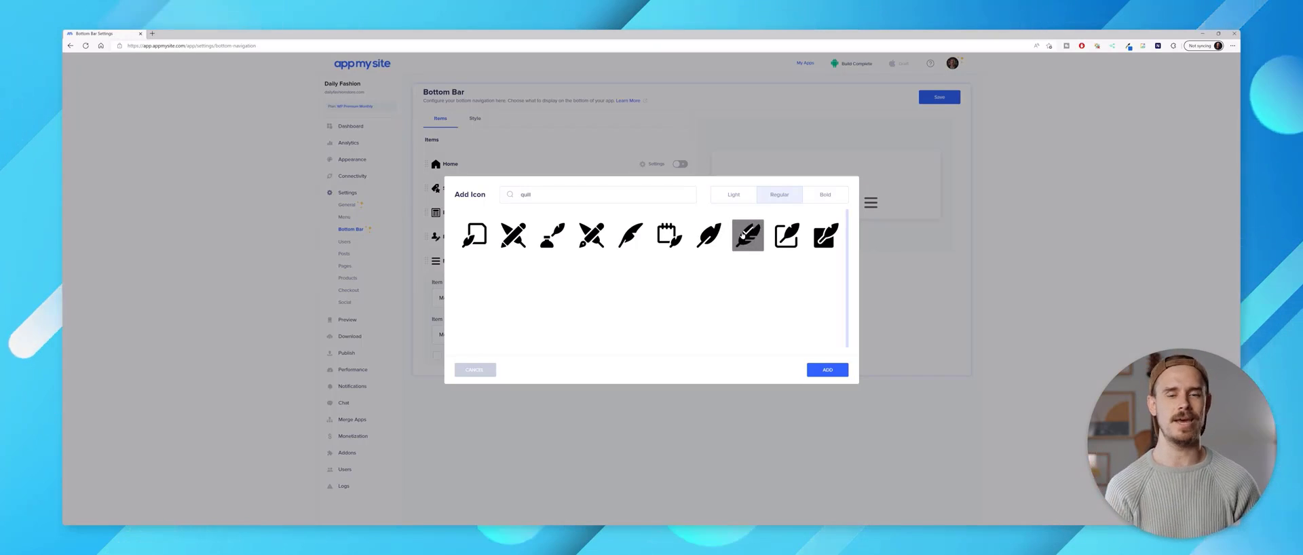
left_click(825, 369)
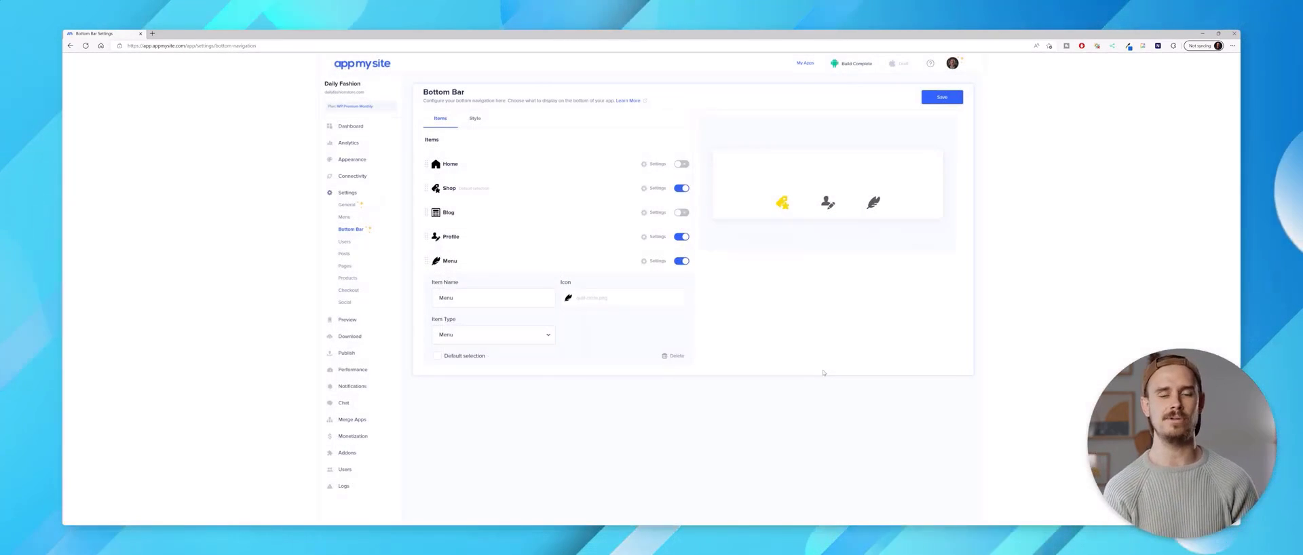